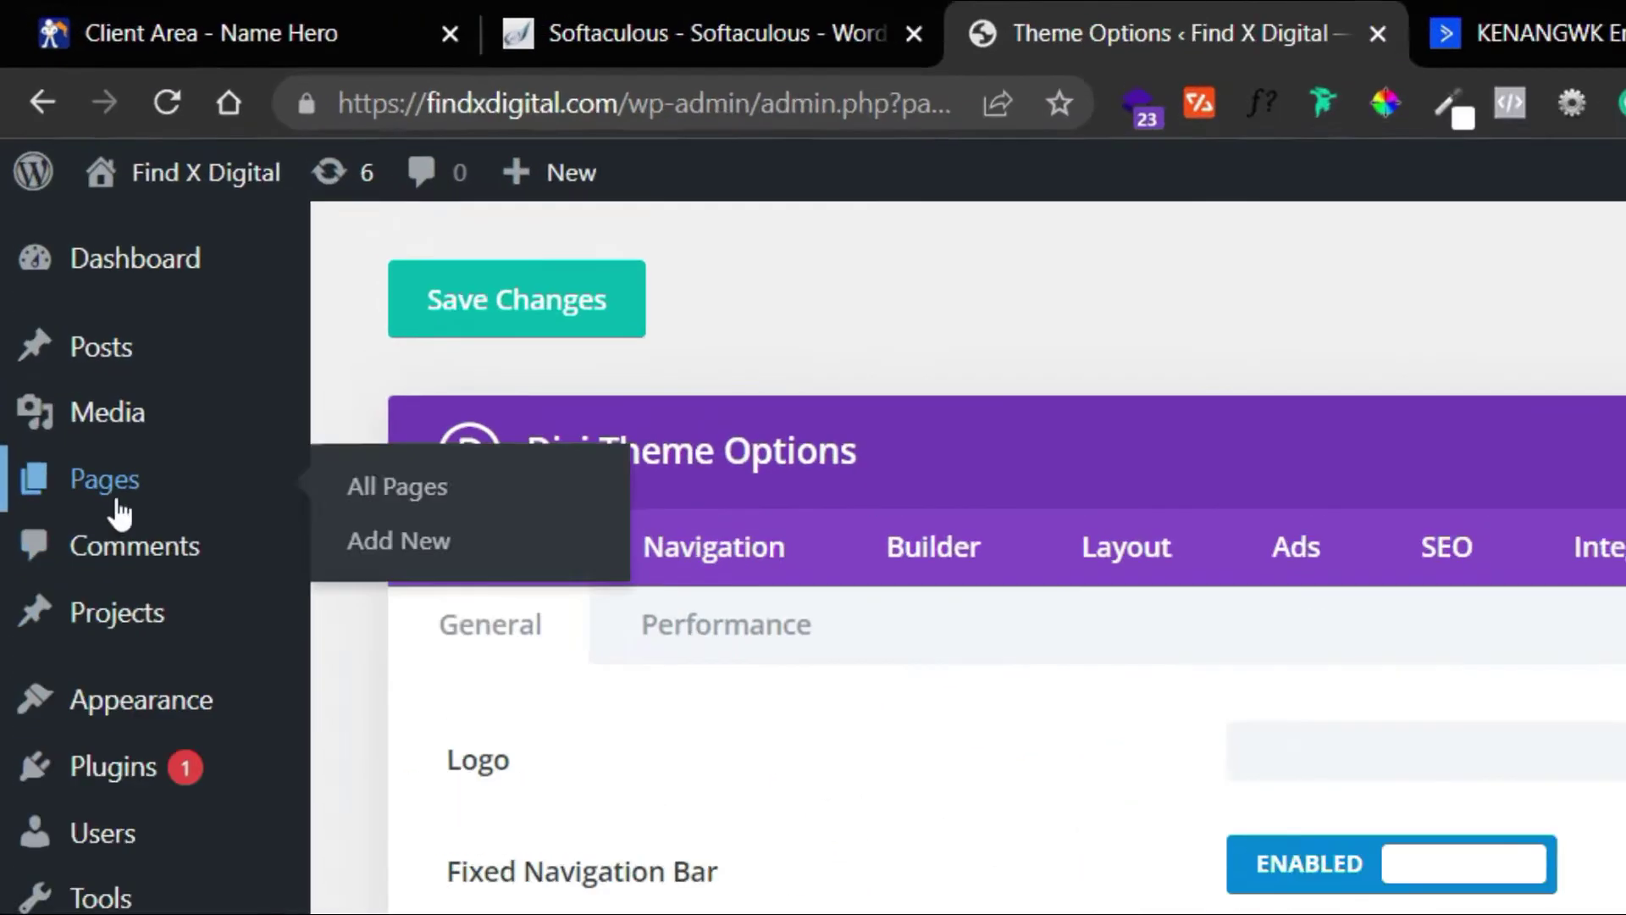
# Step: Open the Test Landing Page in the Divi visual builder and start building it from scratch
pyautogui.click(61, 269)
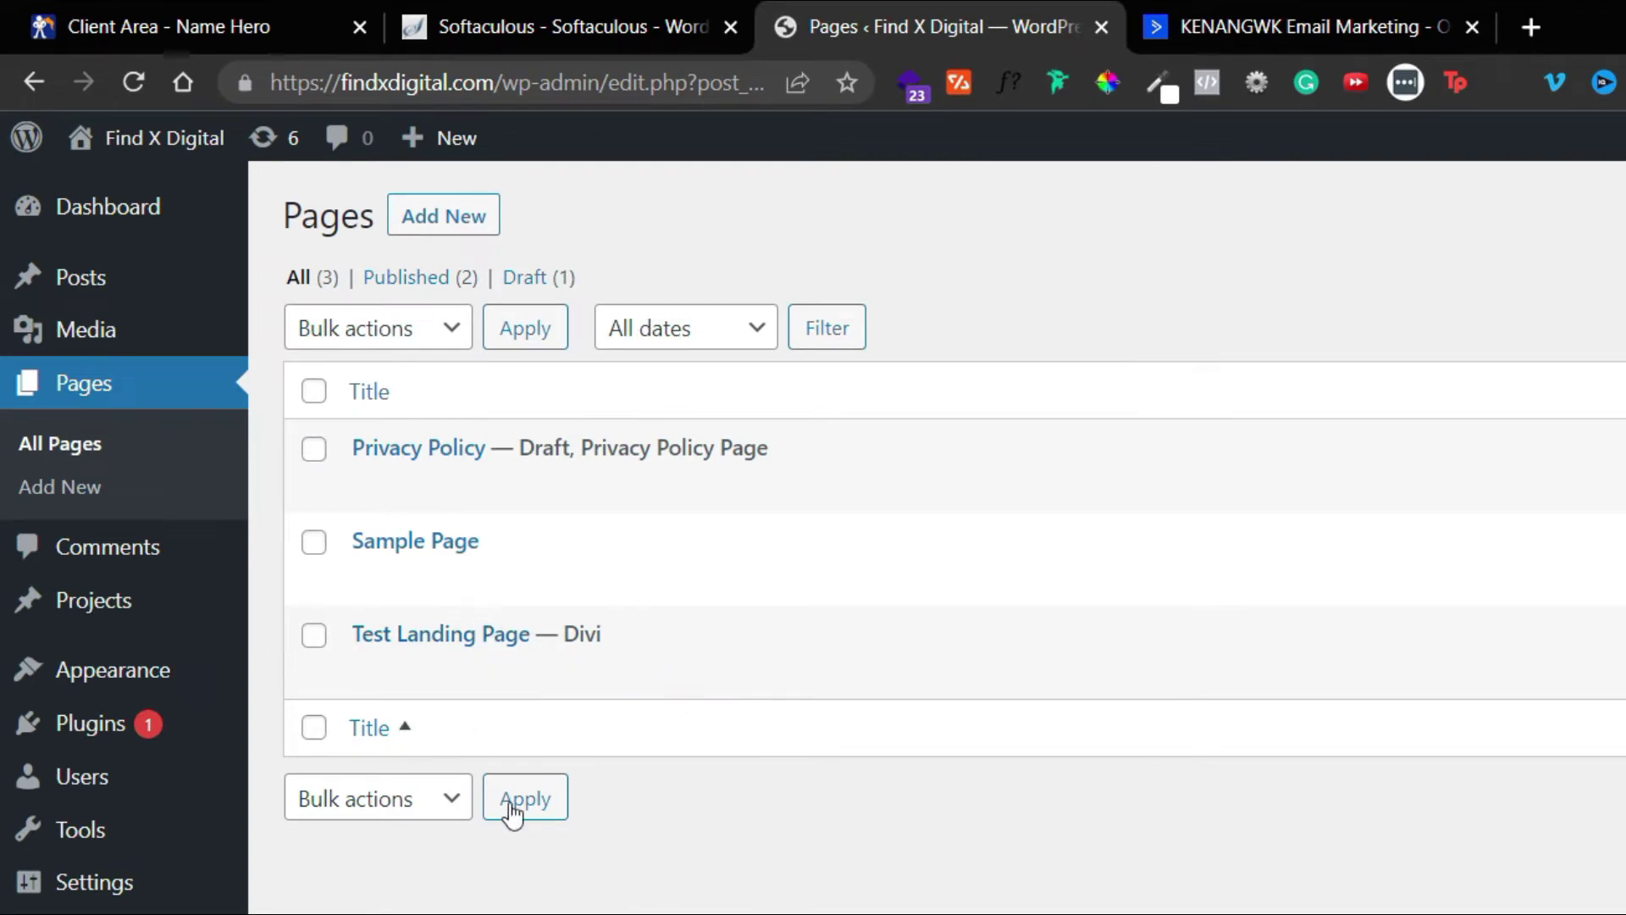
pyautogui.click(702, 676)
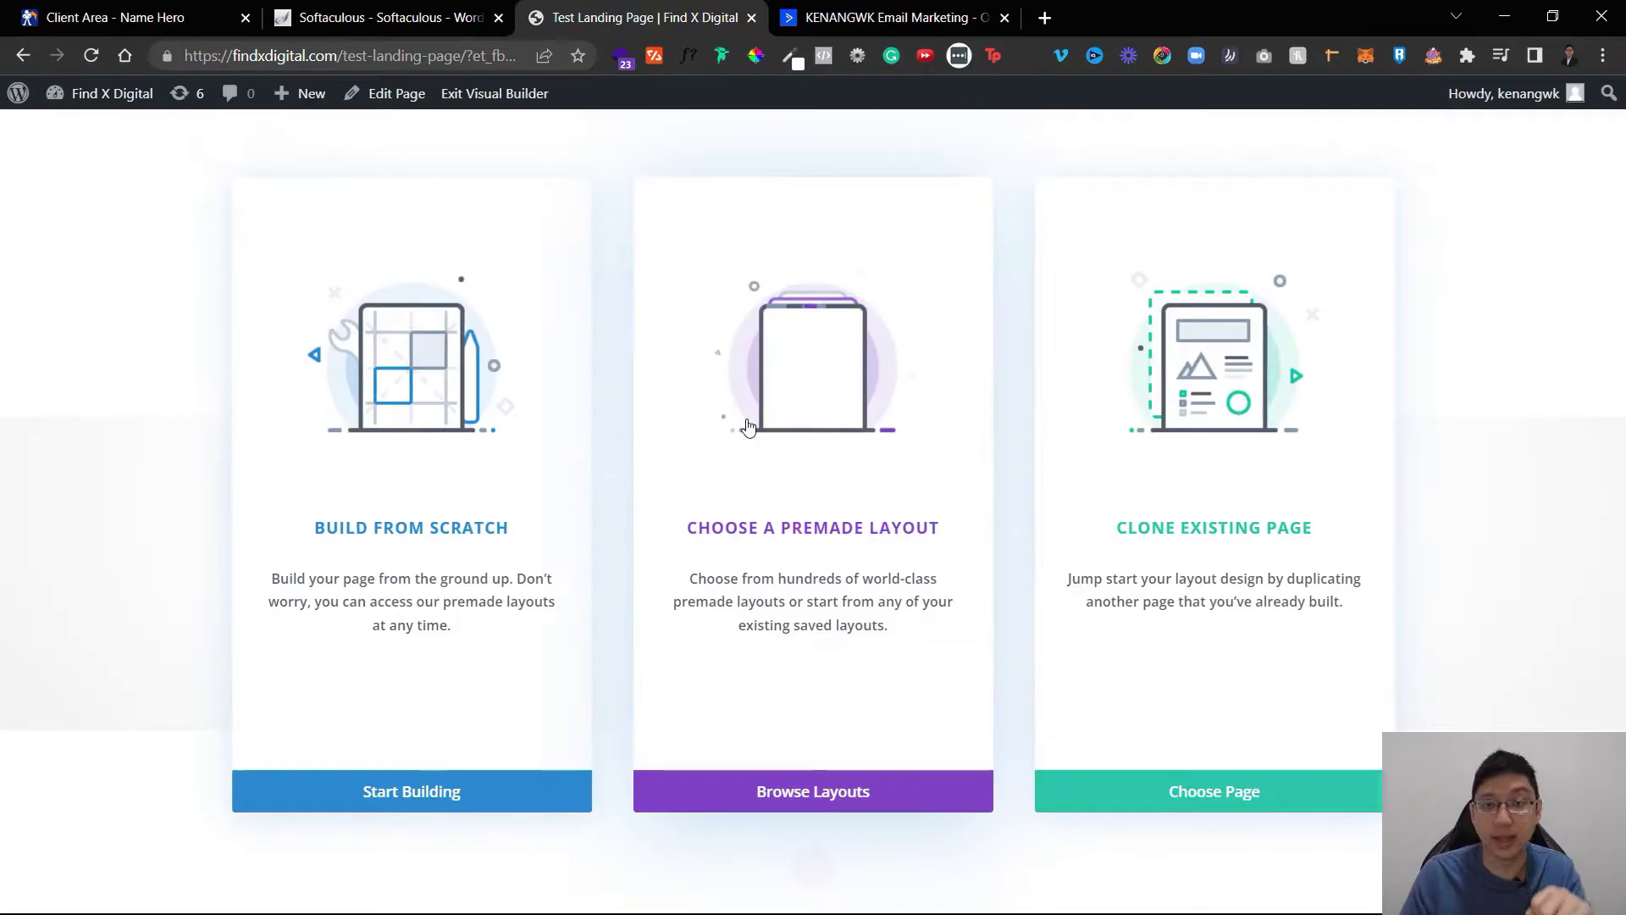
pyautogui.click(443, 794)
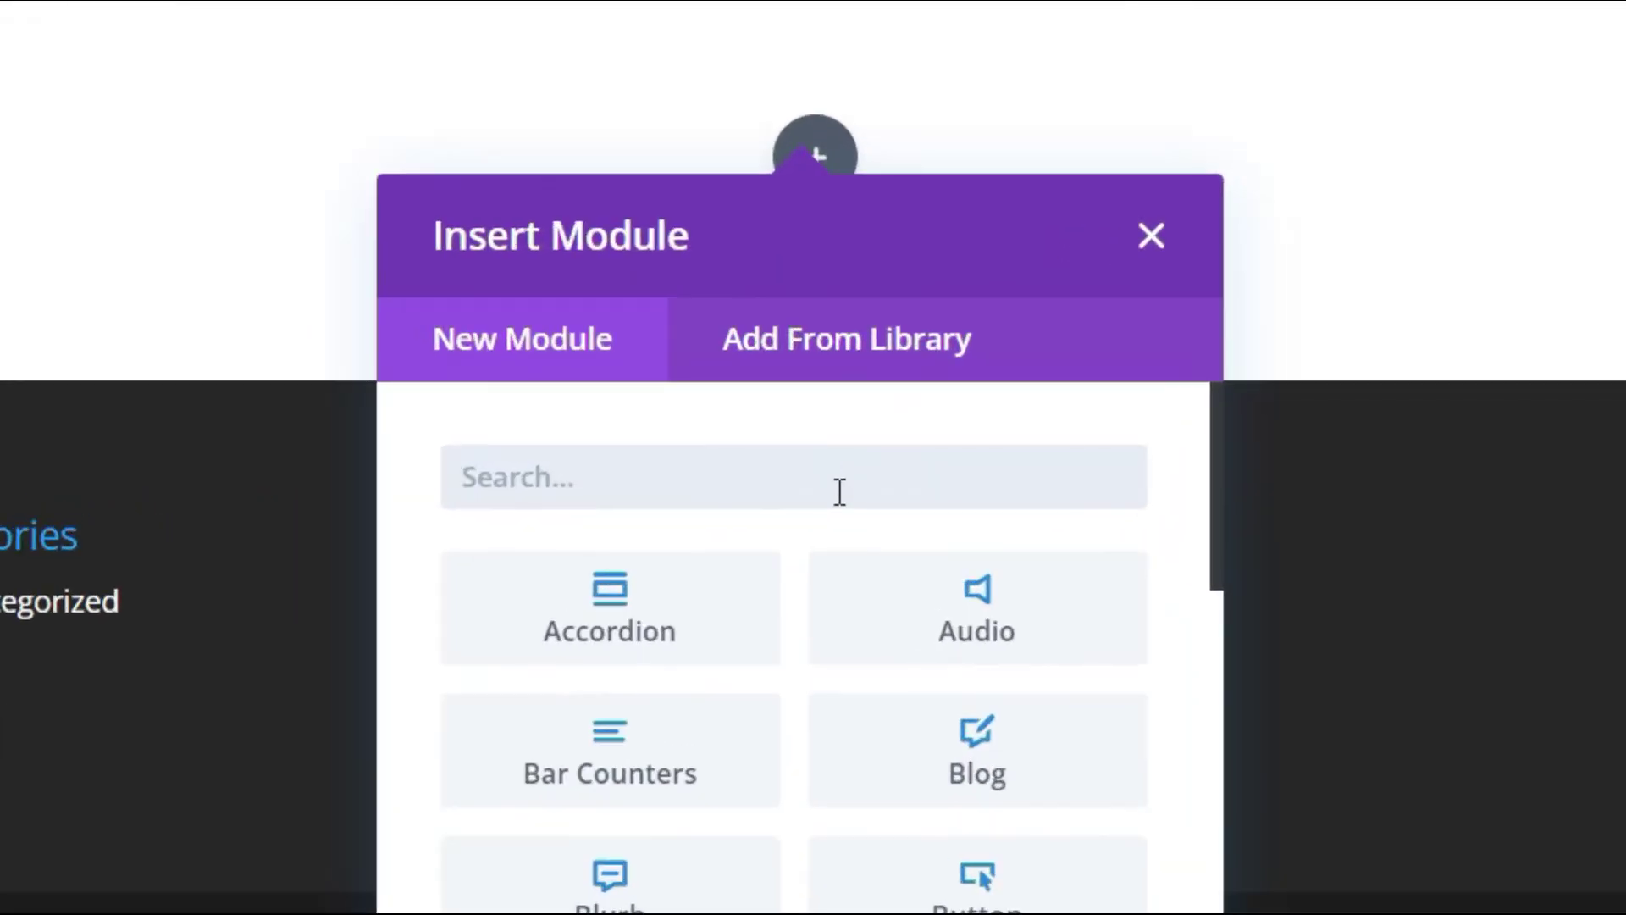
# Step: Insert an Email Optin module and set its form to use a single name field
pyautogui.write('mai')
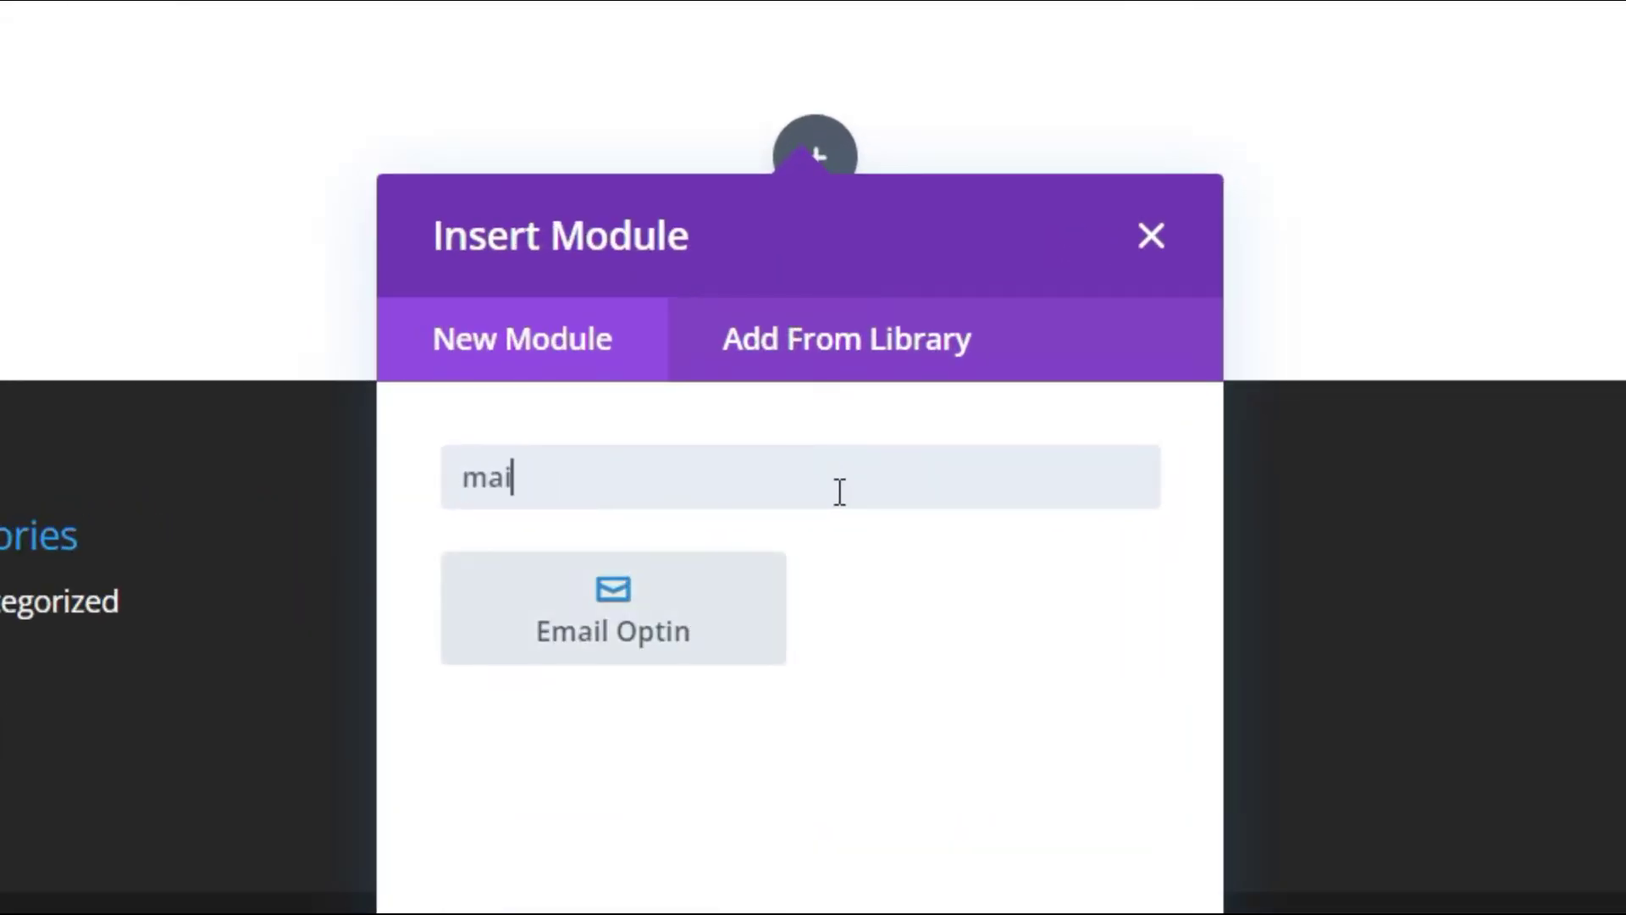
pyautogui.click(715, 627)
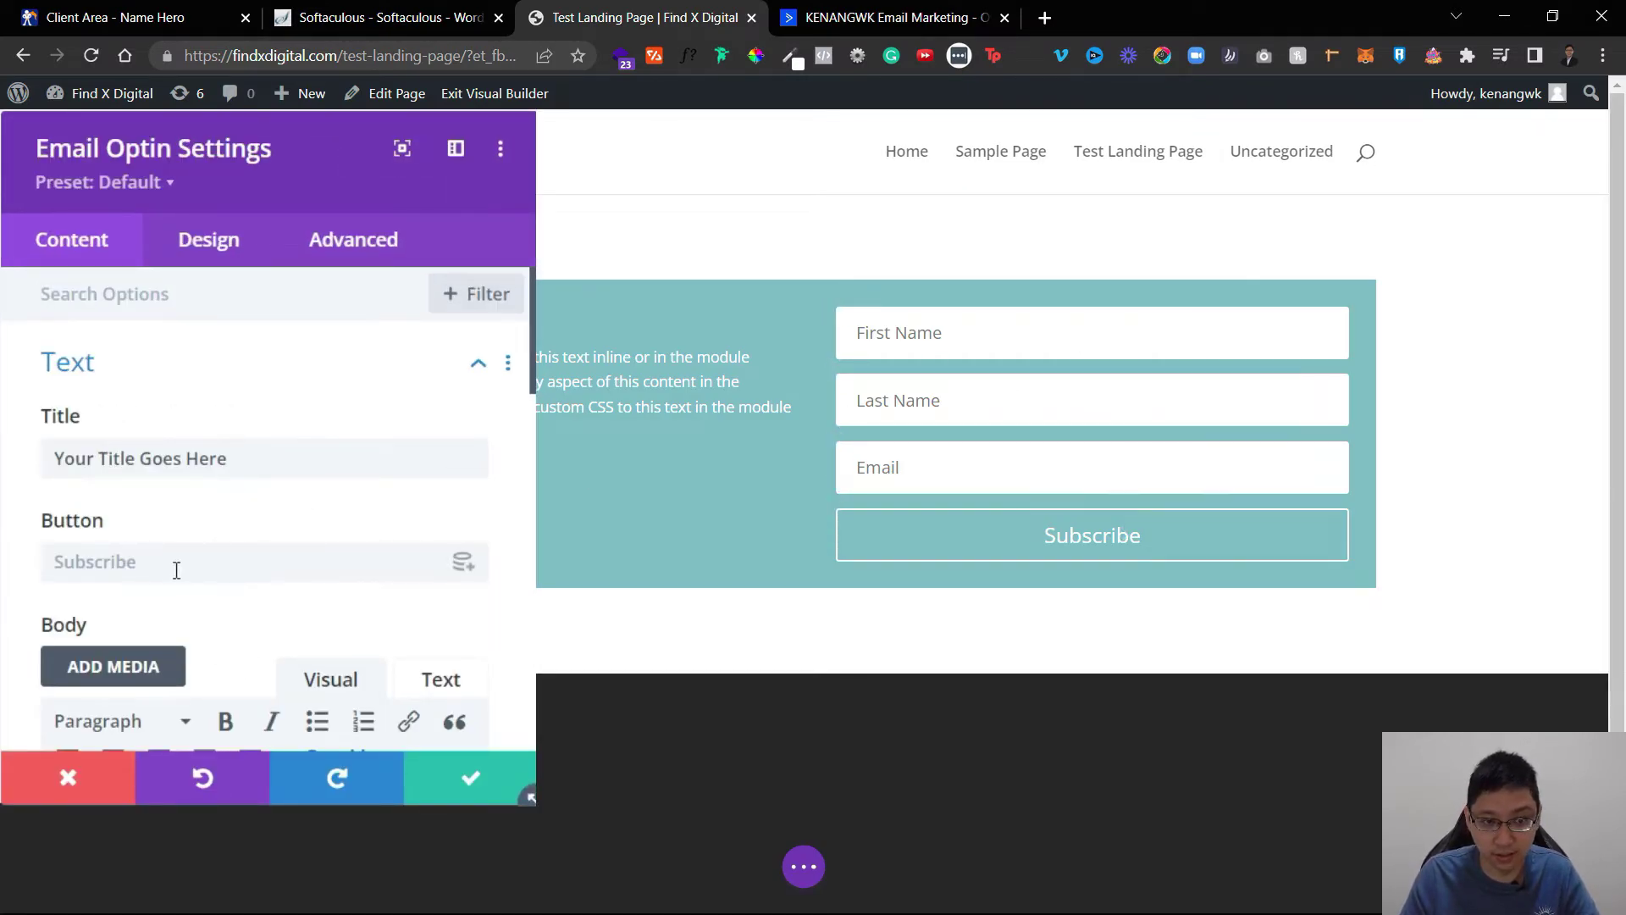
pyautogui.scroll(-3, 174, 567)
pyautogui.scroll(-9, 254, 534)
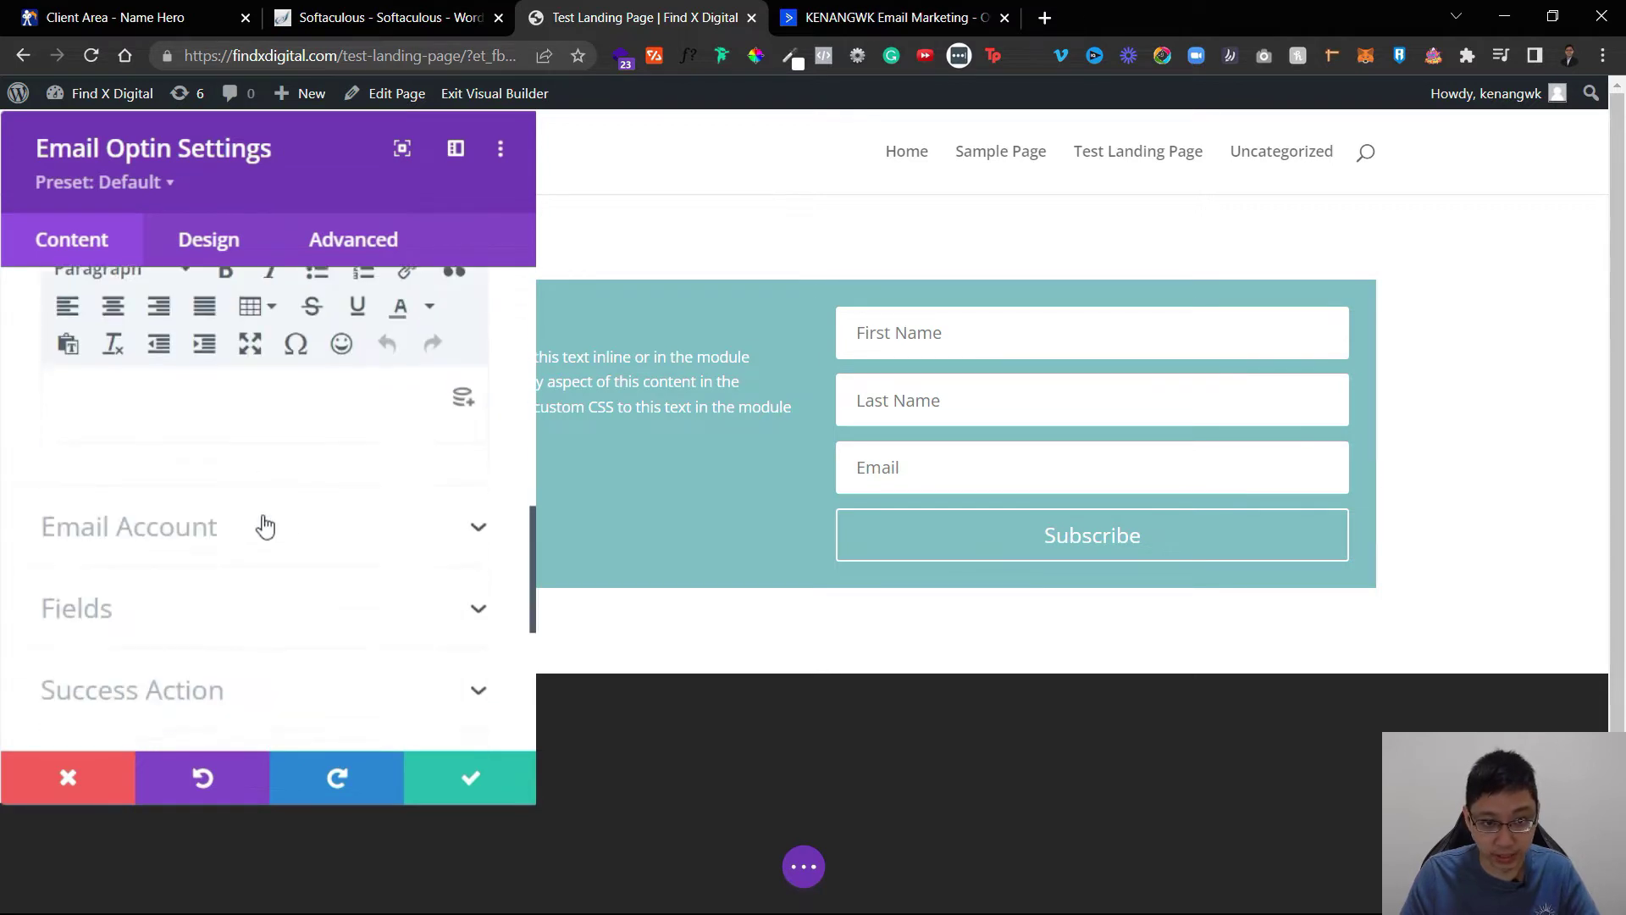
pyautogui.scroll(3, 260, 438)
pyautogui.click(276, 399)
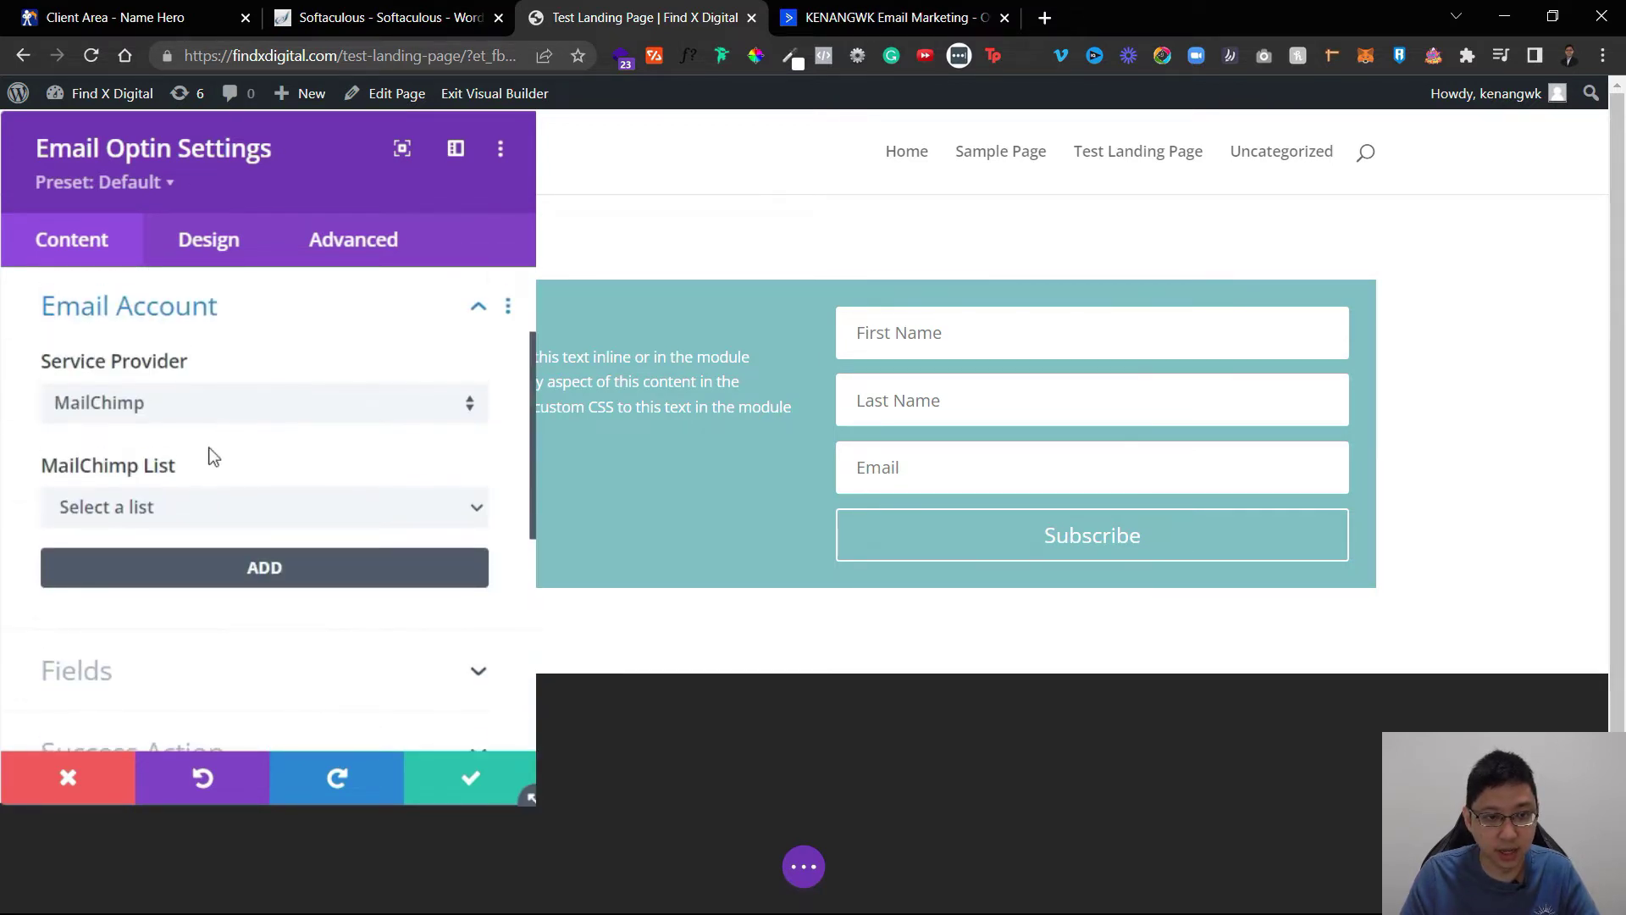
pyautogui.scroll(-2, 211, 457)
pyautogui.click(176, 521)
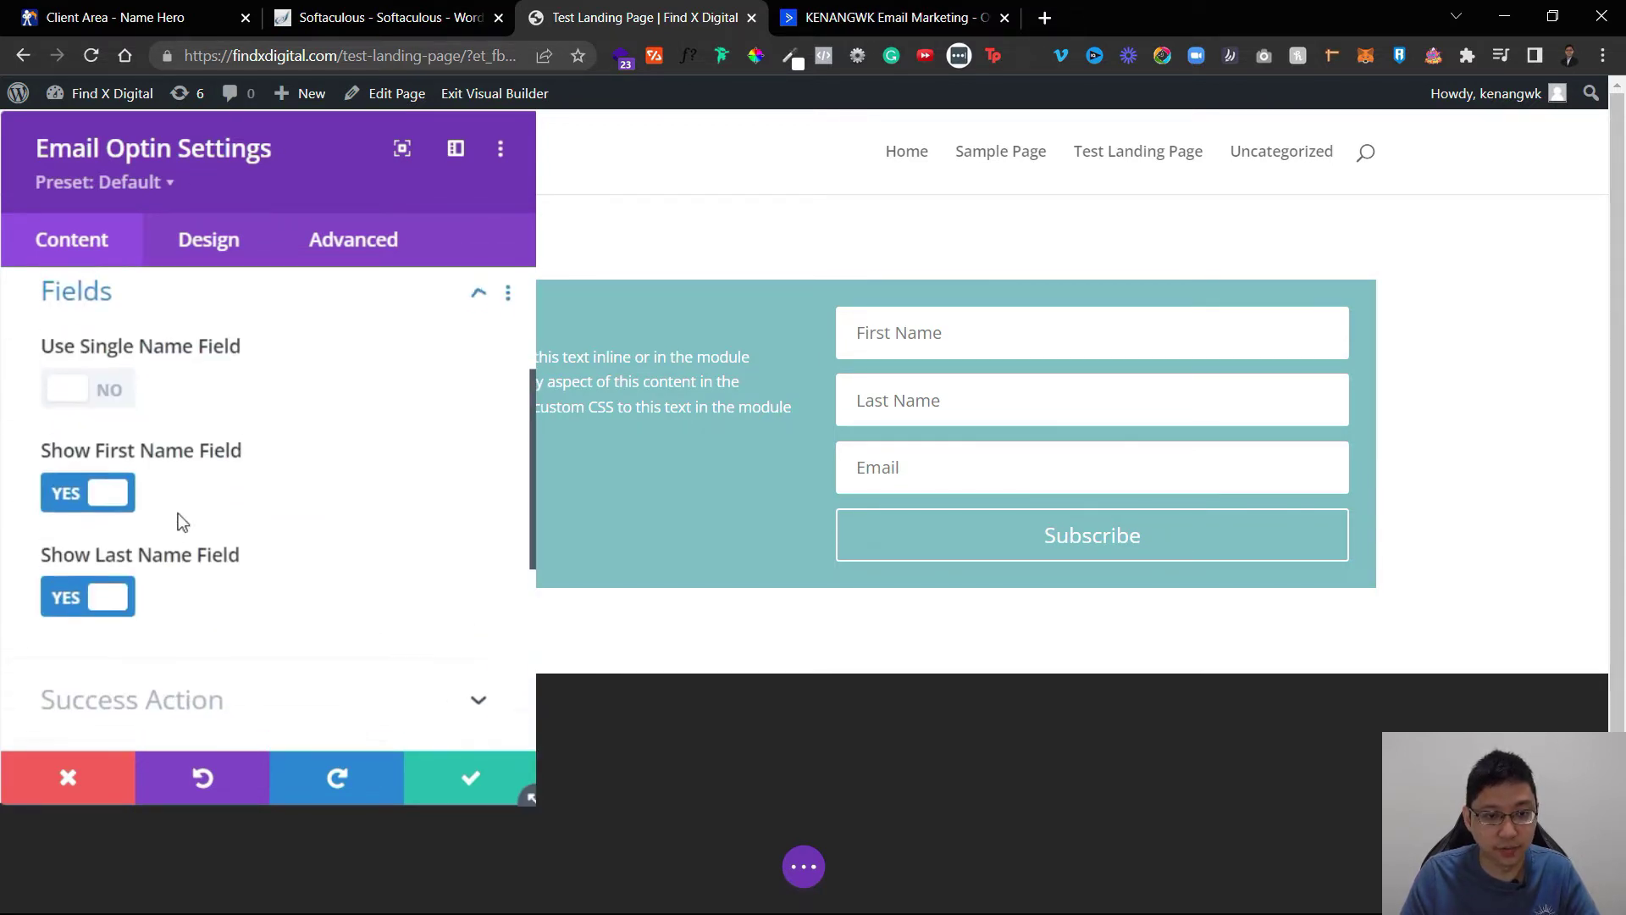
pyautogui.click(85, 411)
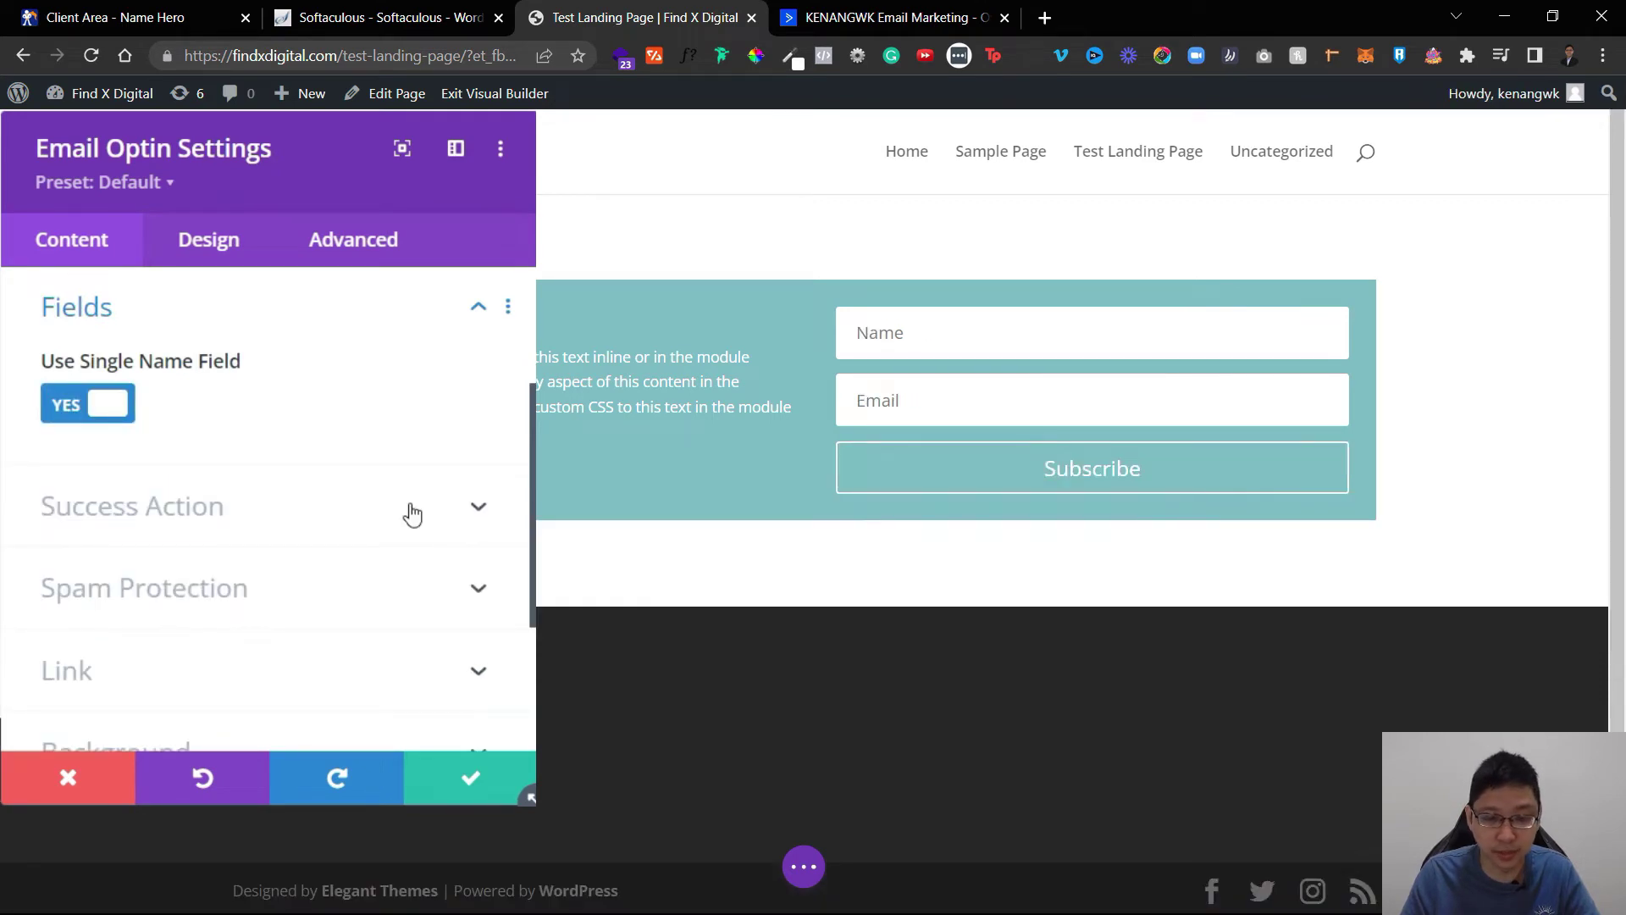
# Step: Set the optin module's email service provider to ActiveCampaign and check the available contact lists
pyautogui.scroll(3, 412, 515)
pyautogui.click(263, 446)
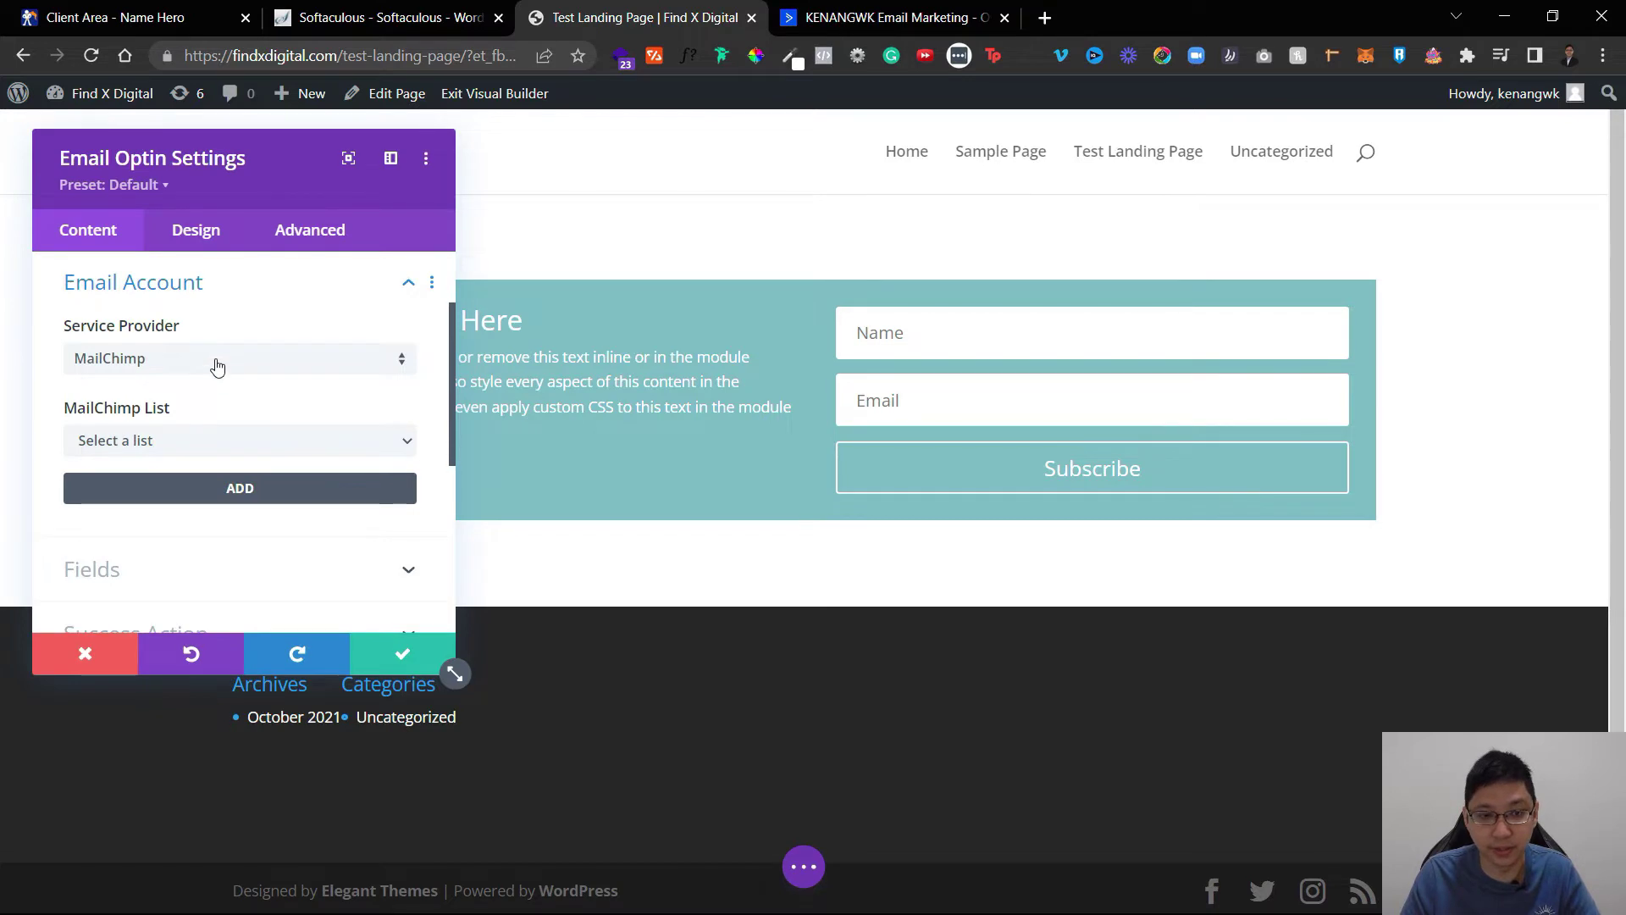
pyautogui.click(250, 371)
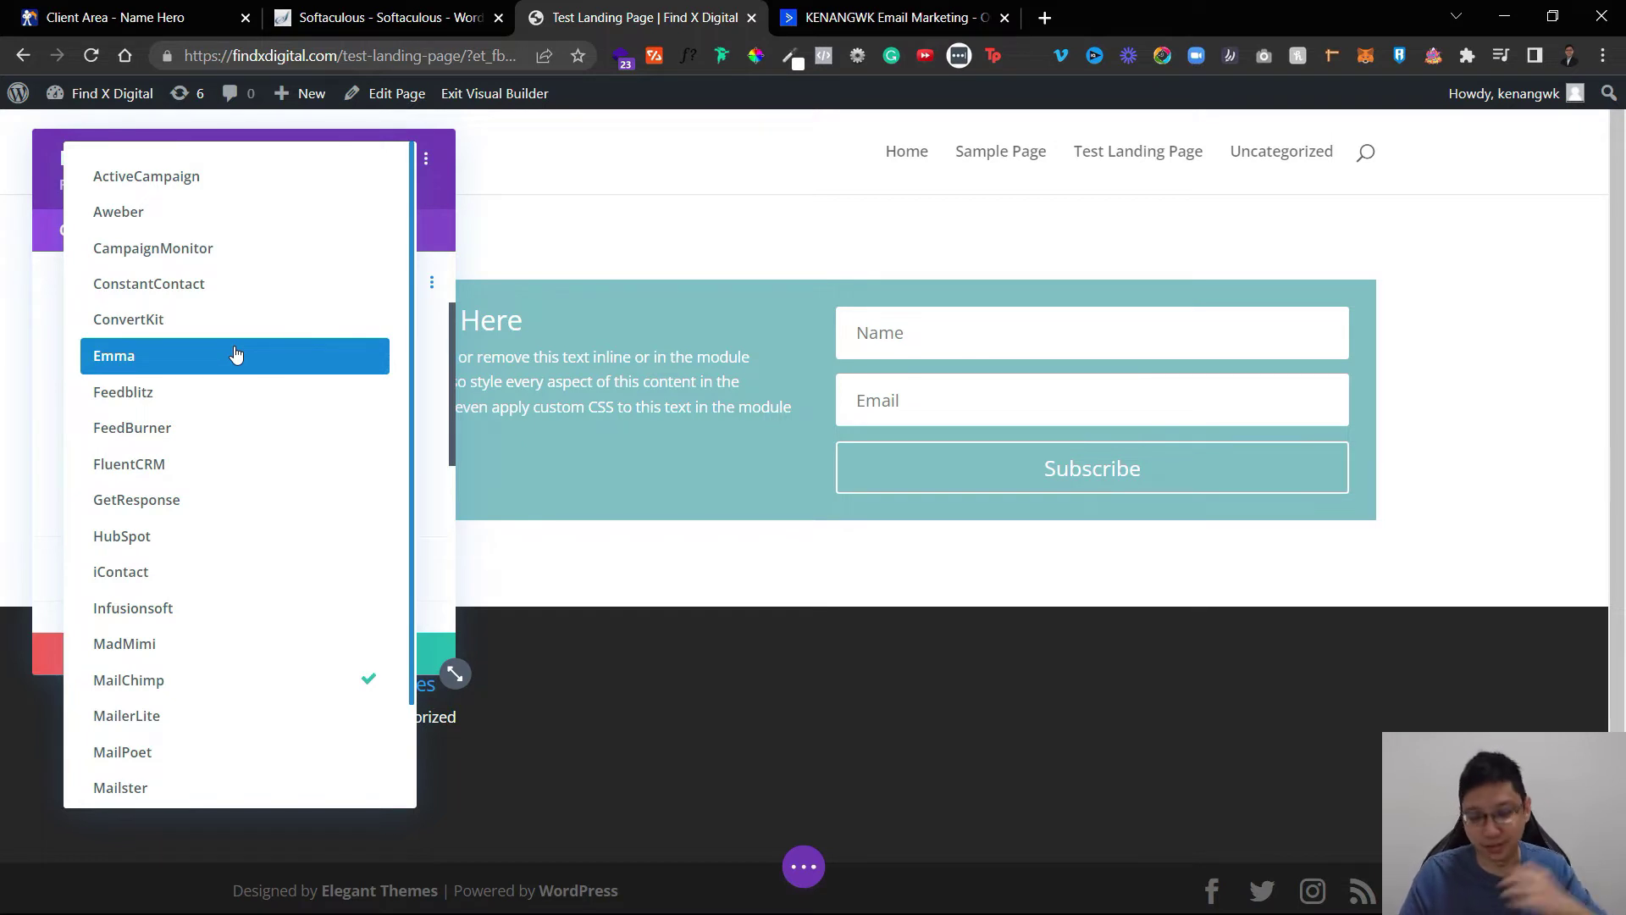
pyautogui.click(230, 177)
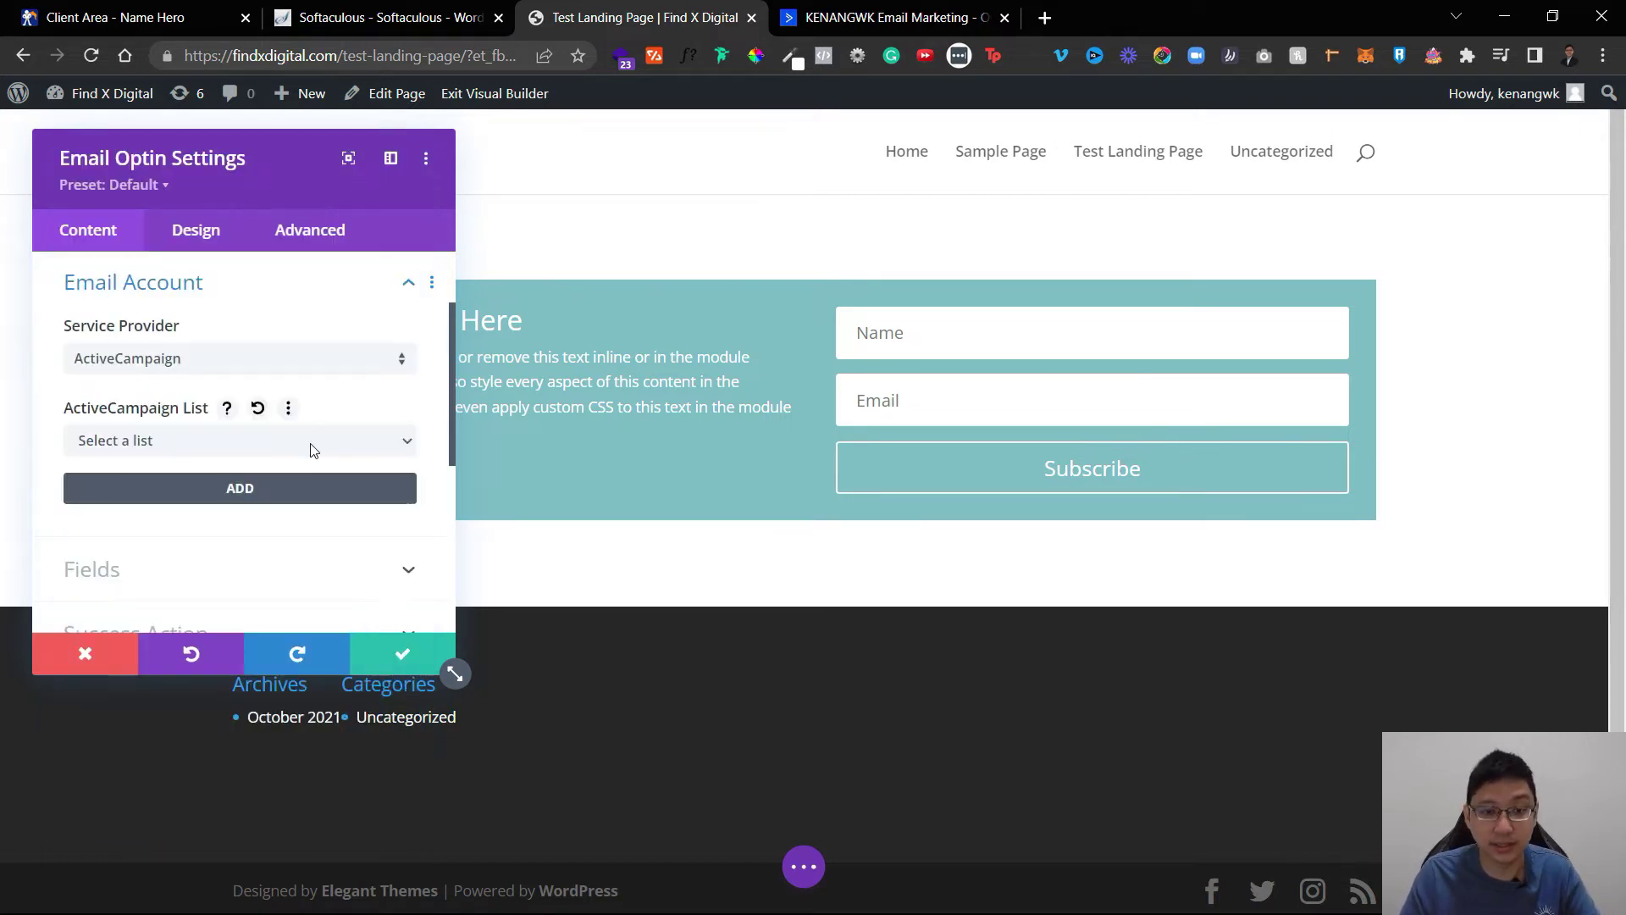
pyautogui.click(288, 447)
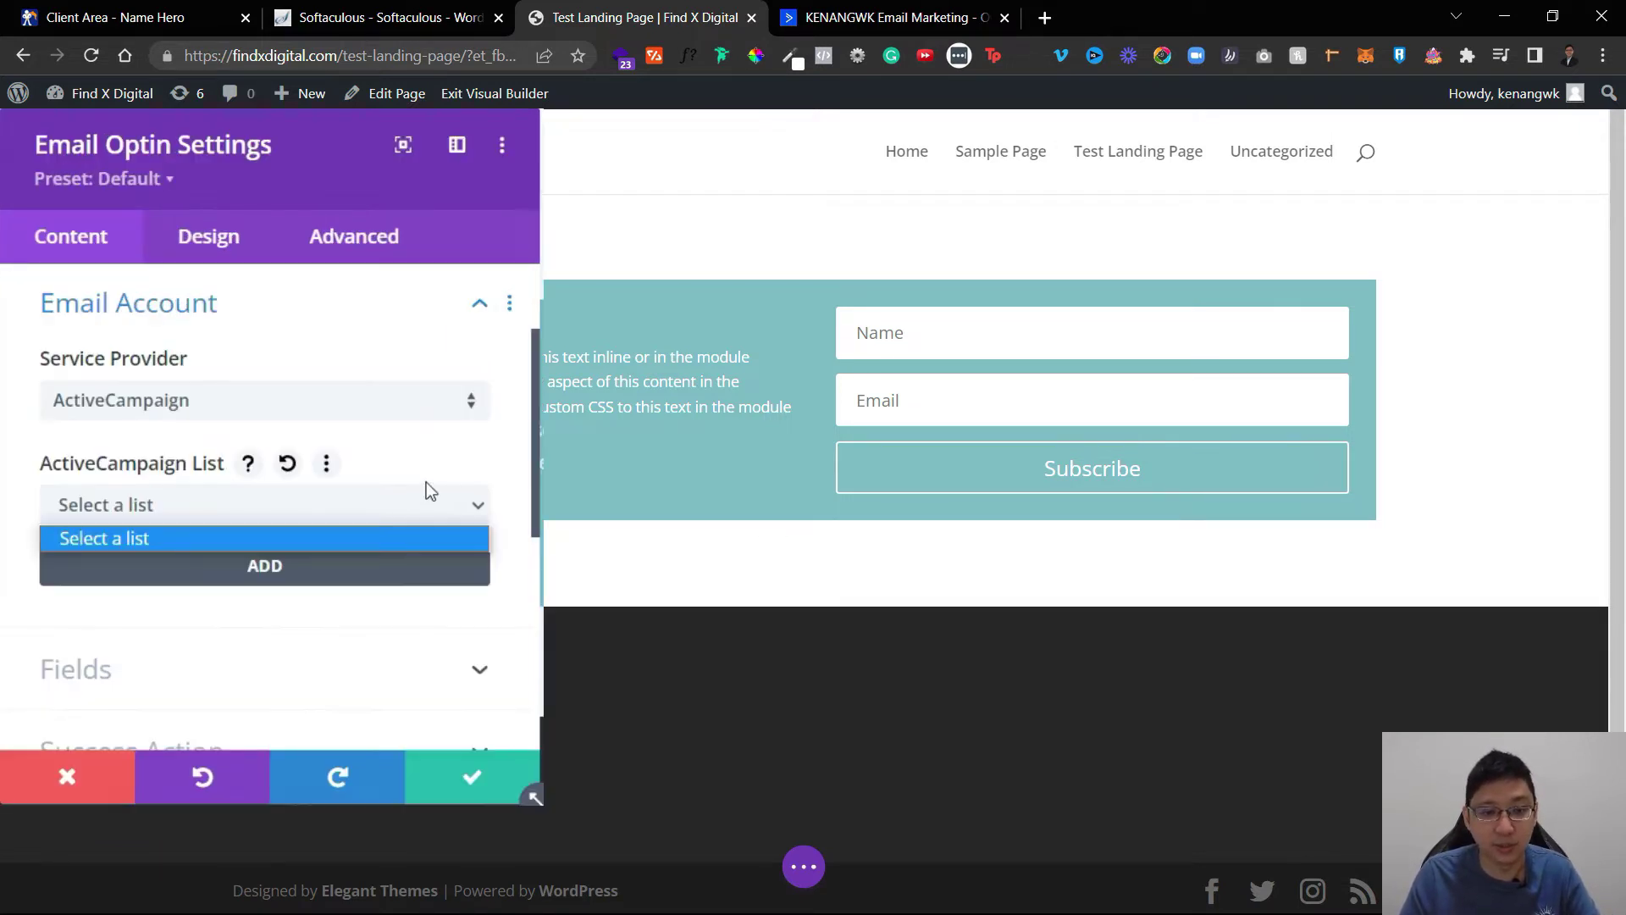
pyautogui.click(379, 415)
# Step: Start adding a new ActiveCampaign account to the optin module and enter its account name
pyautogui.click(328, 572)
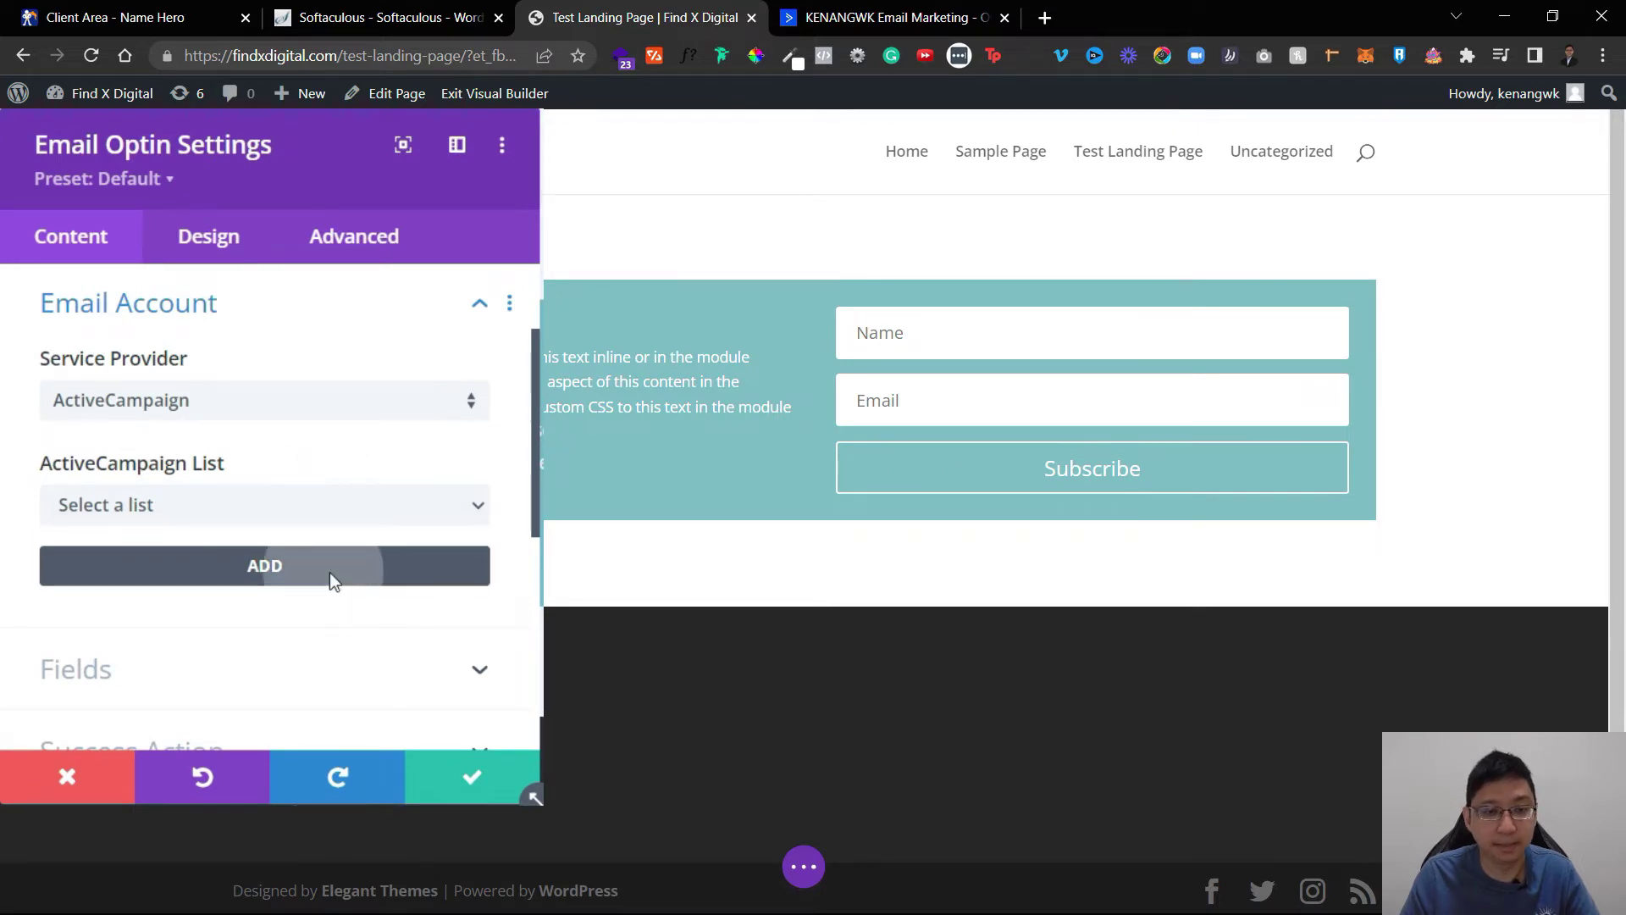
pyautogui.click(138, 498)
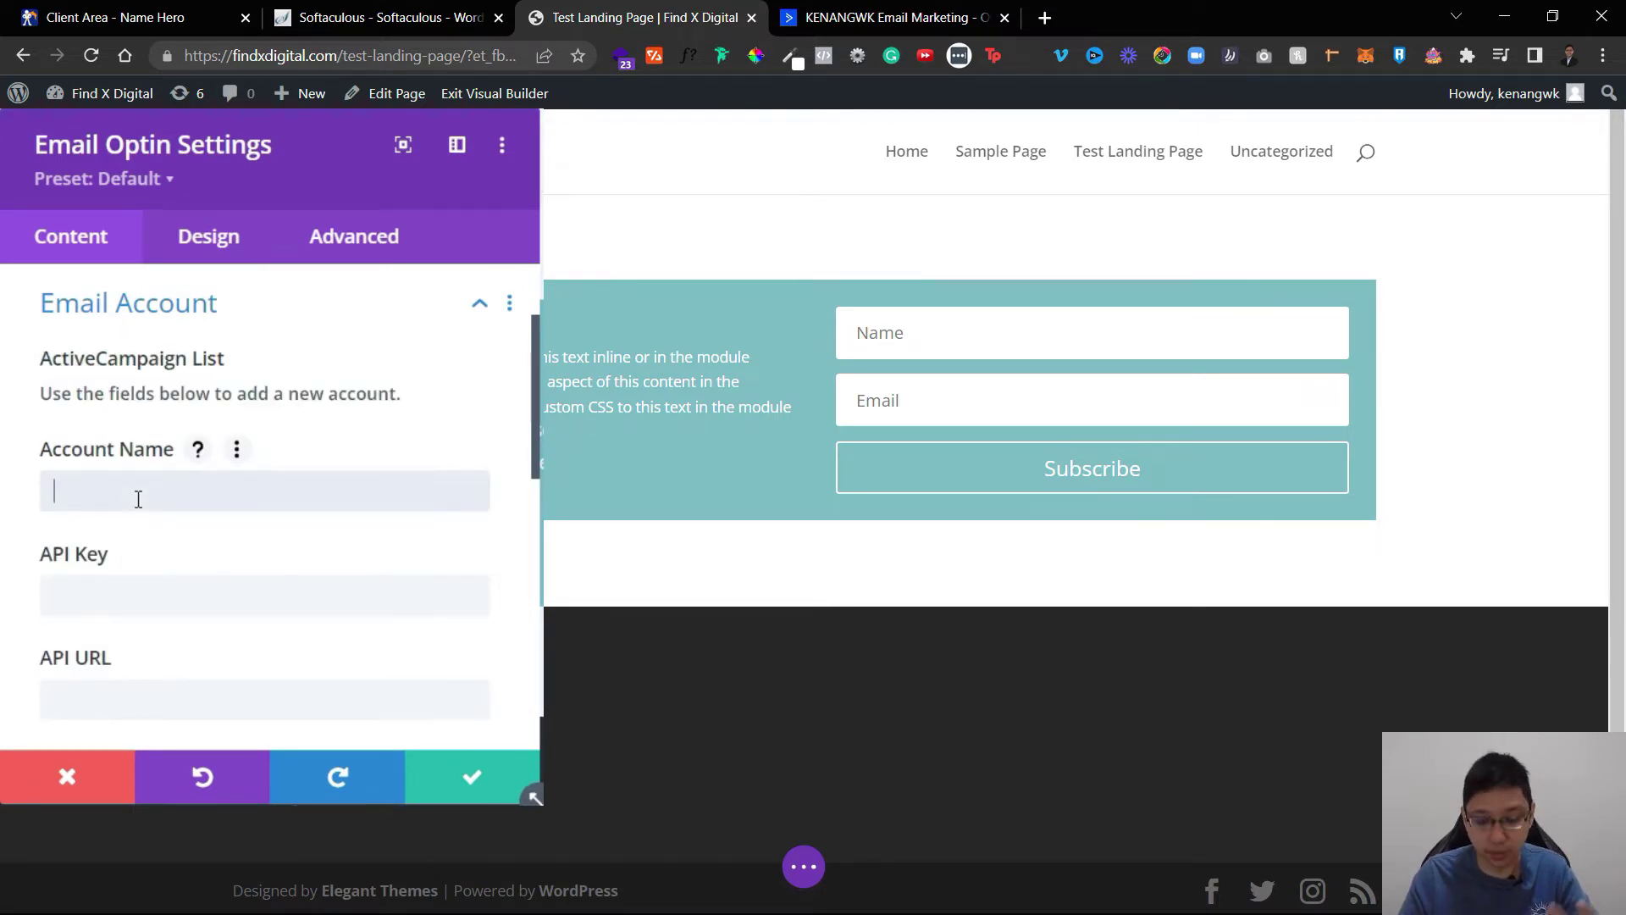
pyautogui.write('Ken ActiveCampaign')
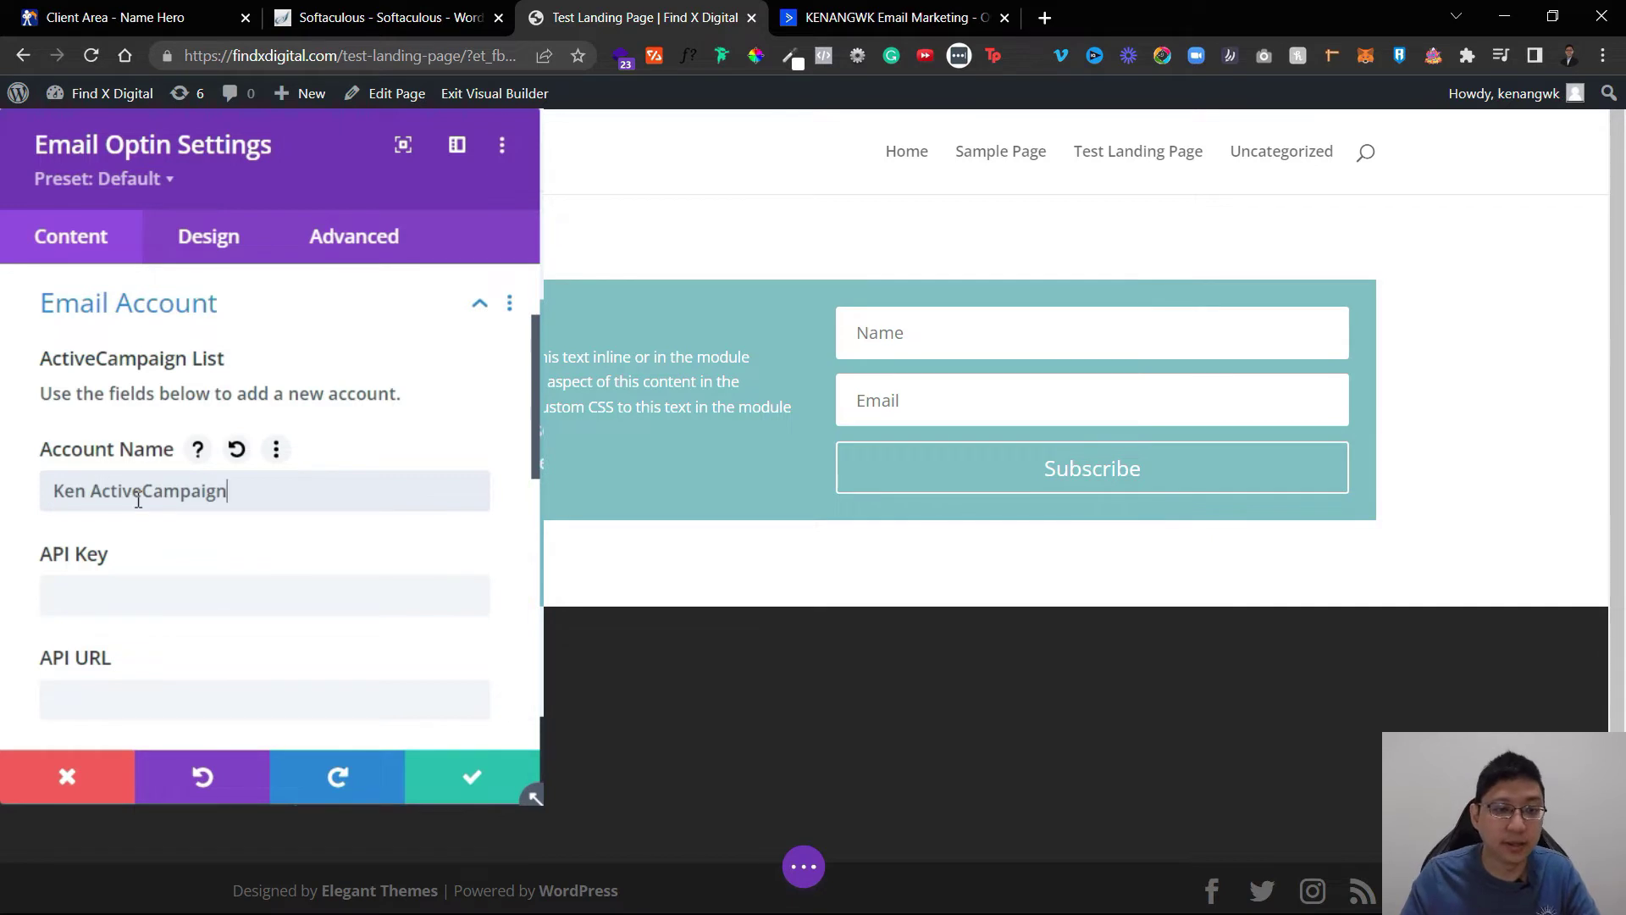
pyautogui.scroll(-2, 145, 506)
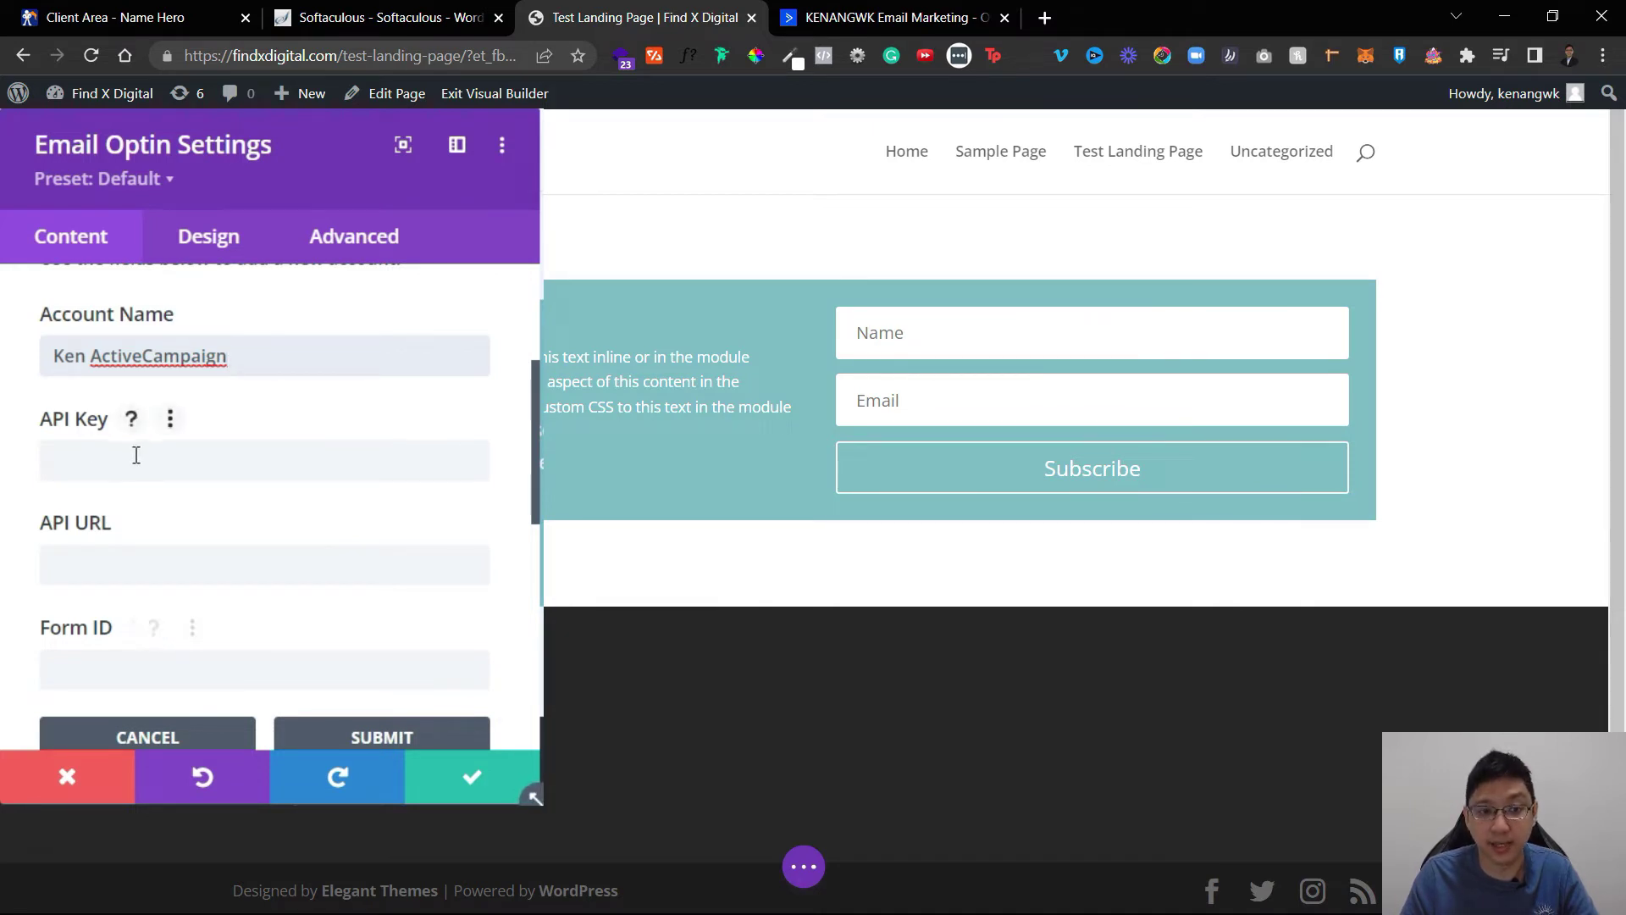
# Step: Copy the API URL from ActiveCampaign's developer settings into the optin module's API URL field
pyautogui.click(886, 7)
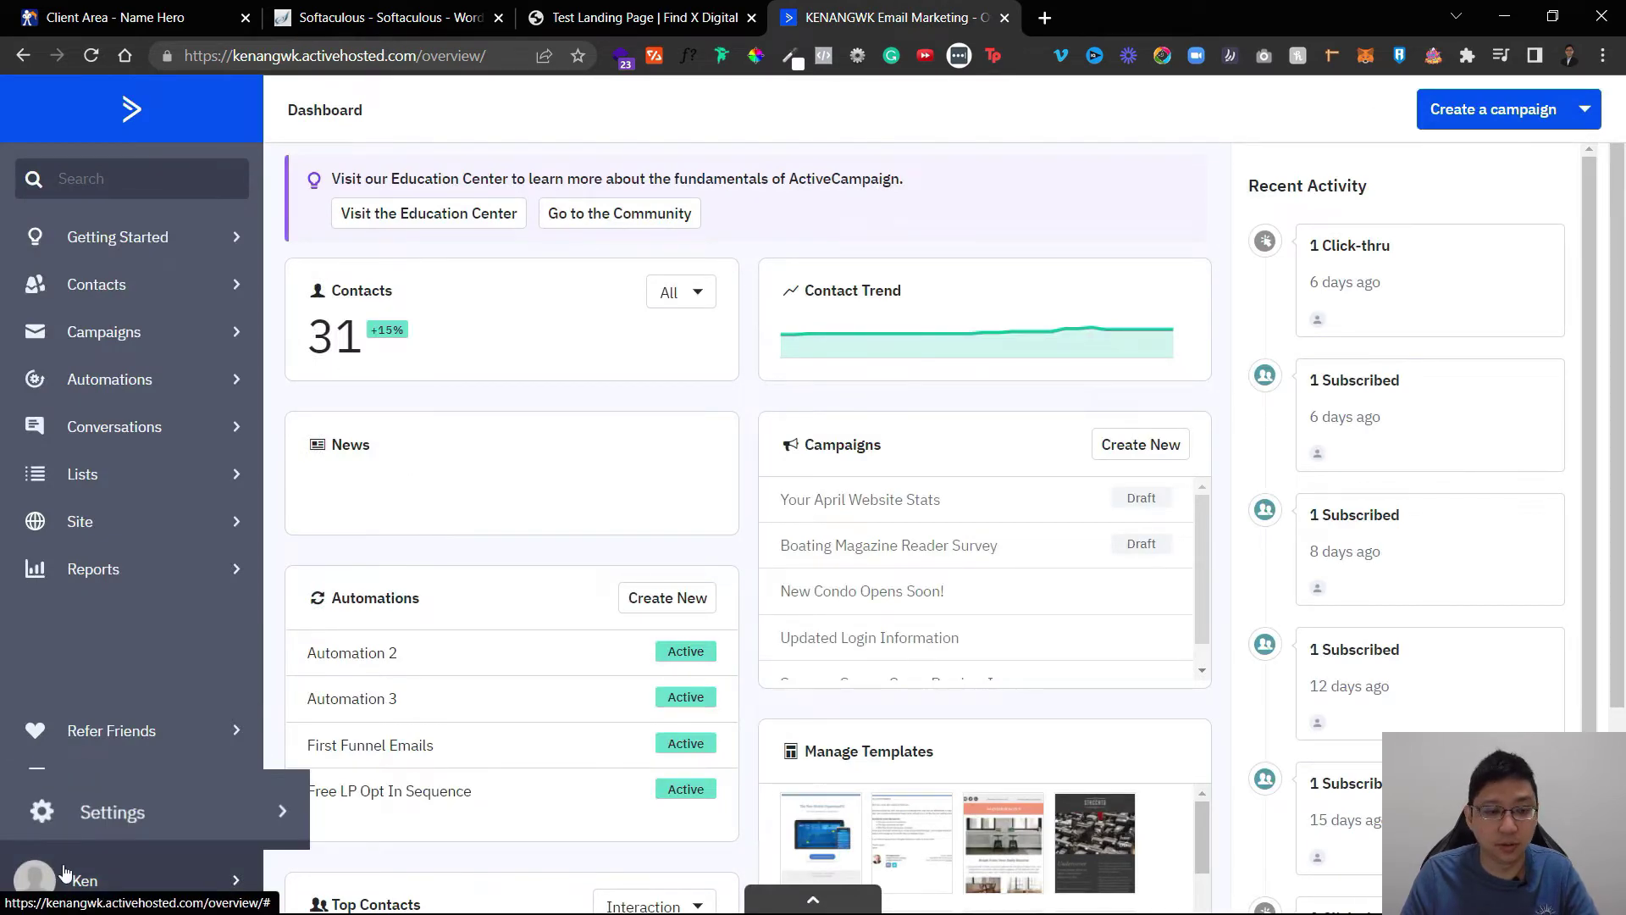
pyautogui.click(57, 820)
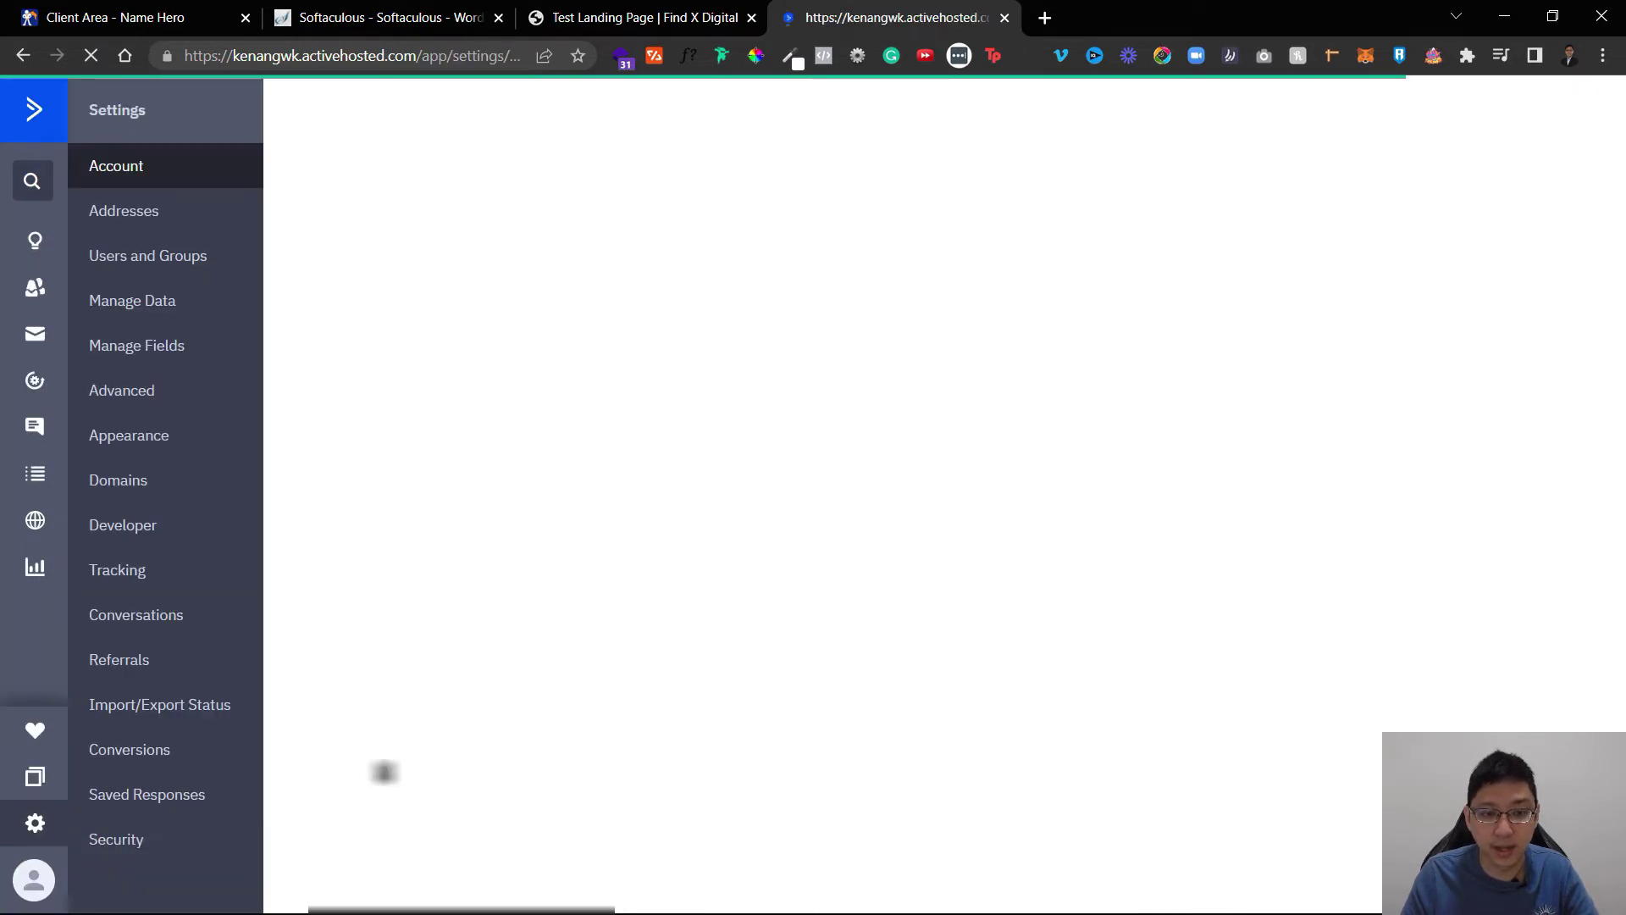
pyautogui.click(156, 532)
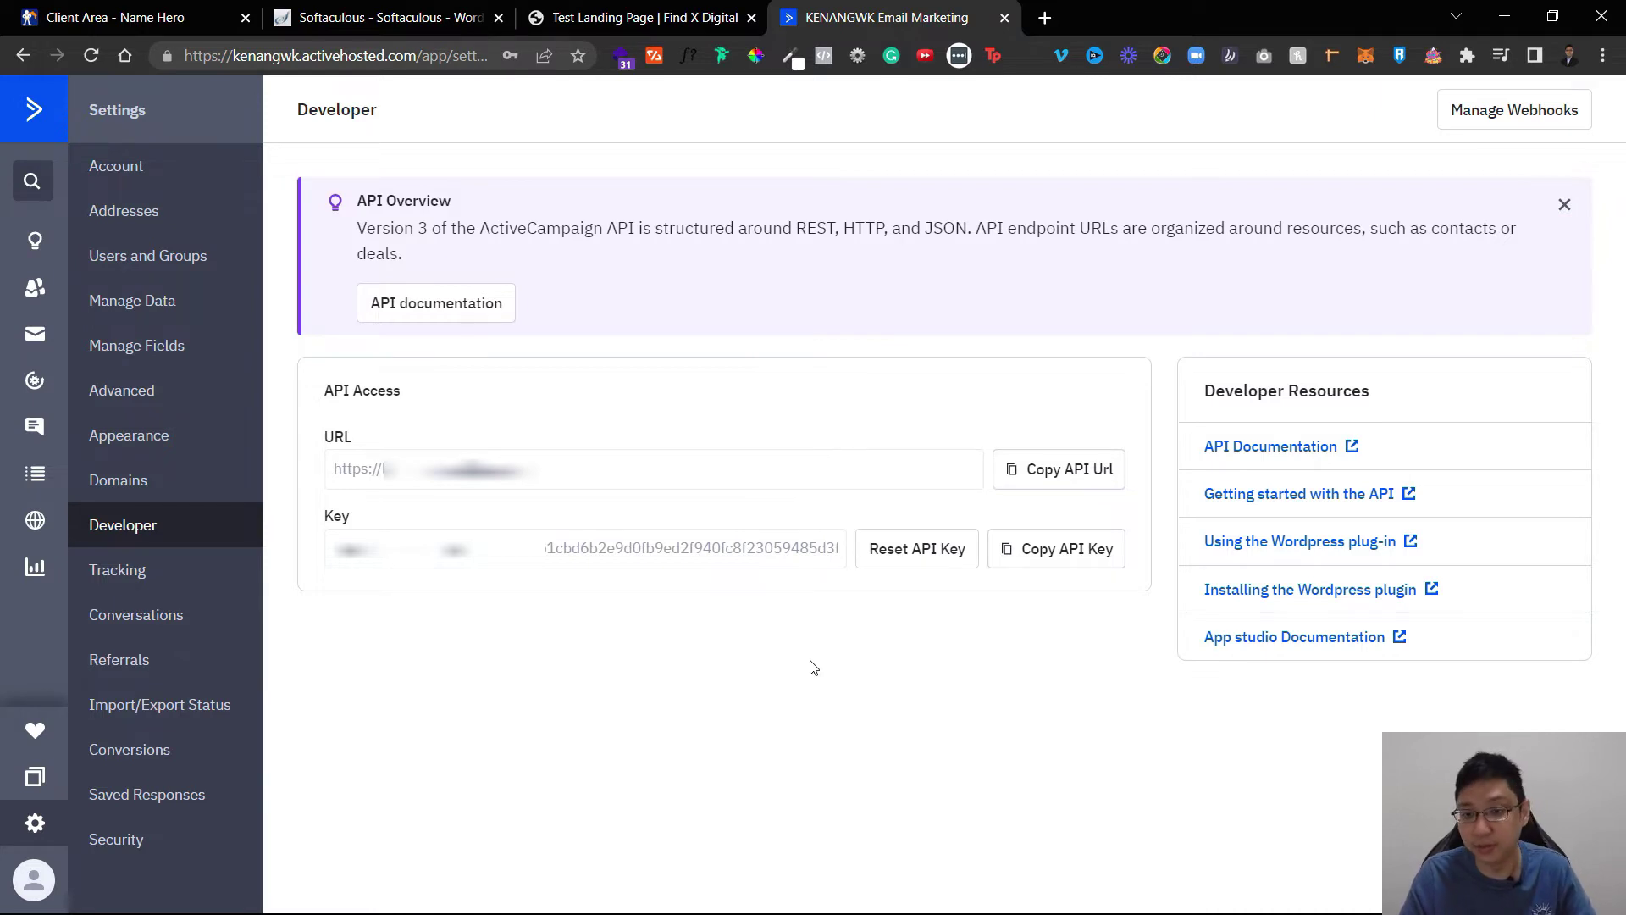
pyautogui.click(1074, 469)
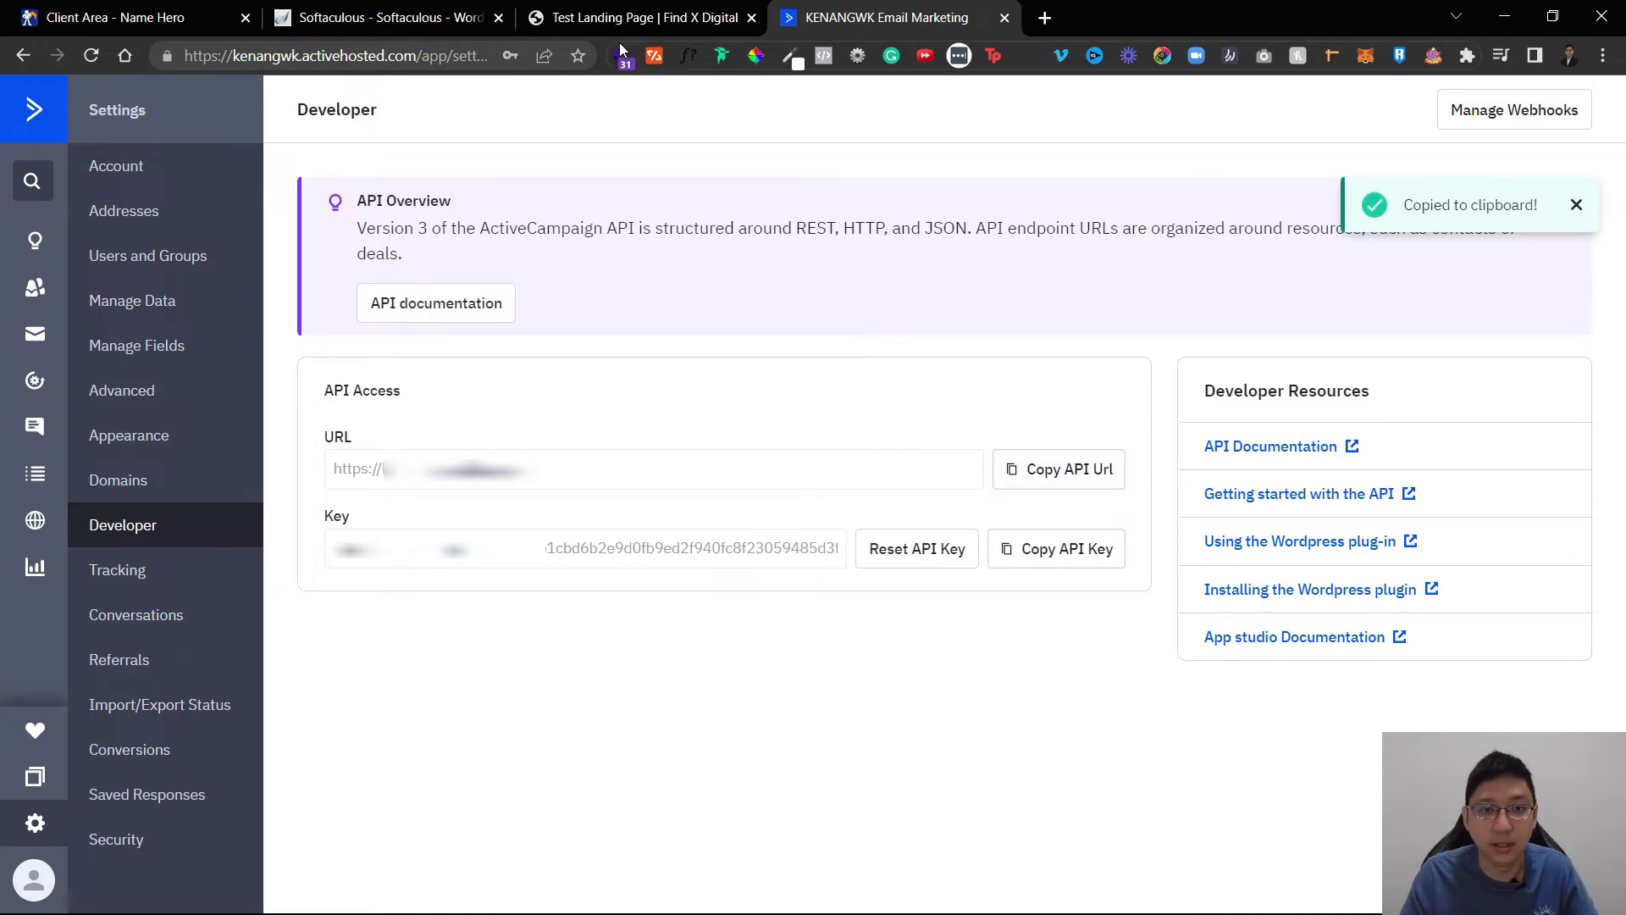
pyautogui.click(631, 18)
pyautogui.click(200, 485)
pyautogui.hotkey('ctrl', 'v')
# Step: Copy the API key from ActiveCampaign into the optin module's API Key field and submit the new account
pyautogui.click(907, 9)
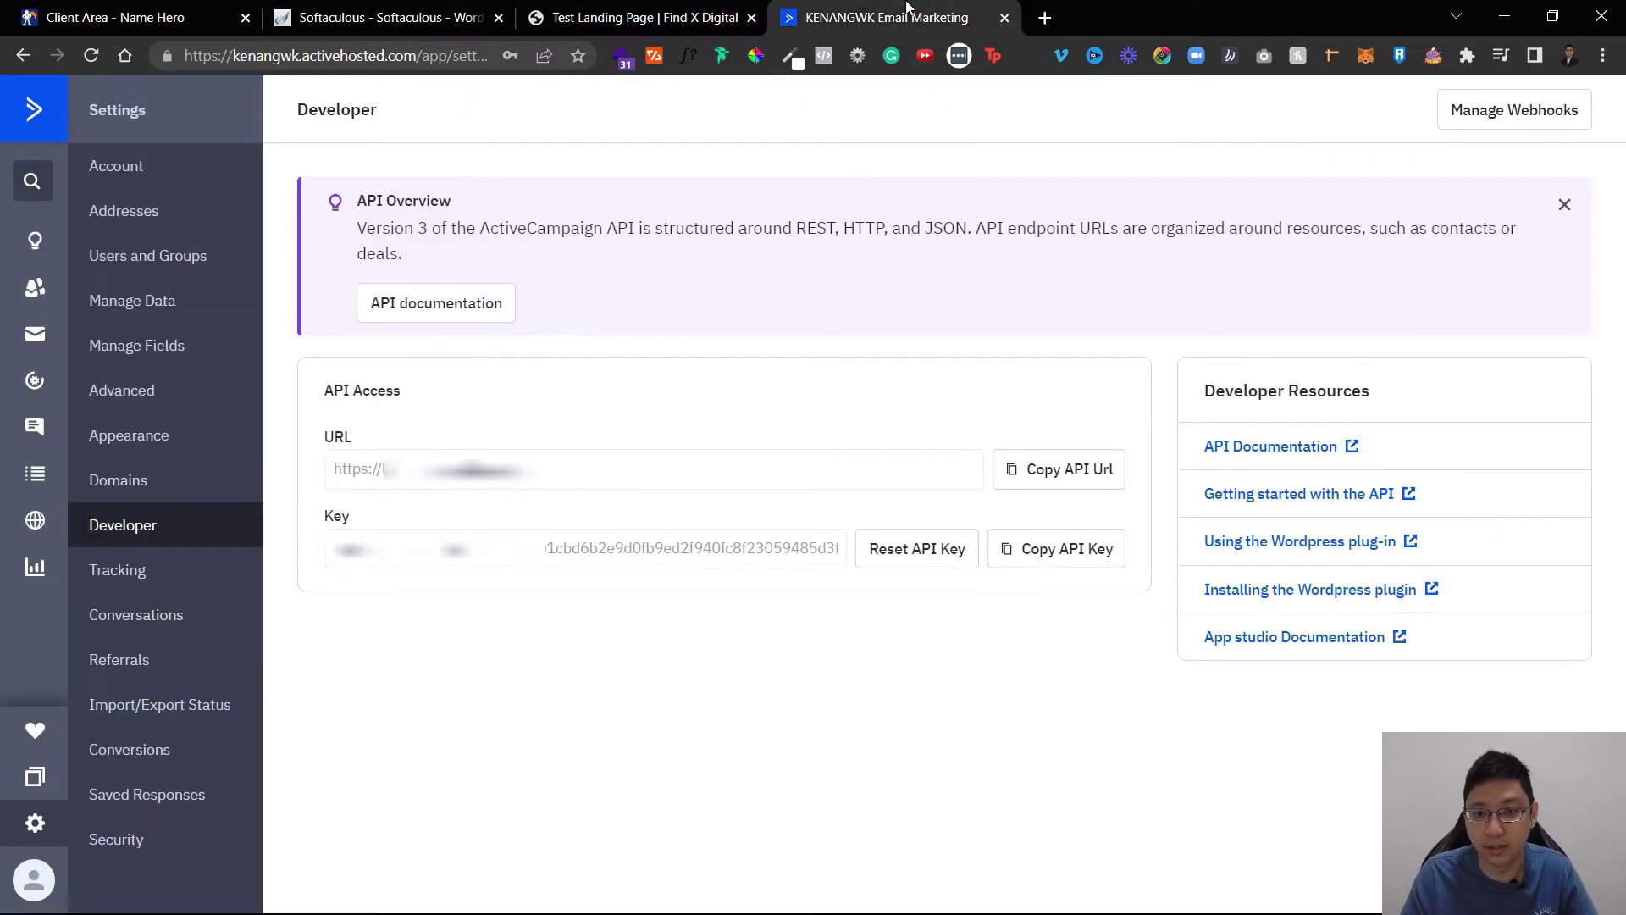
pyautogui.click(1058, 546)
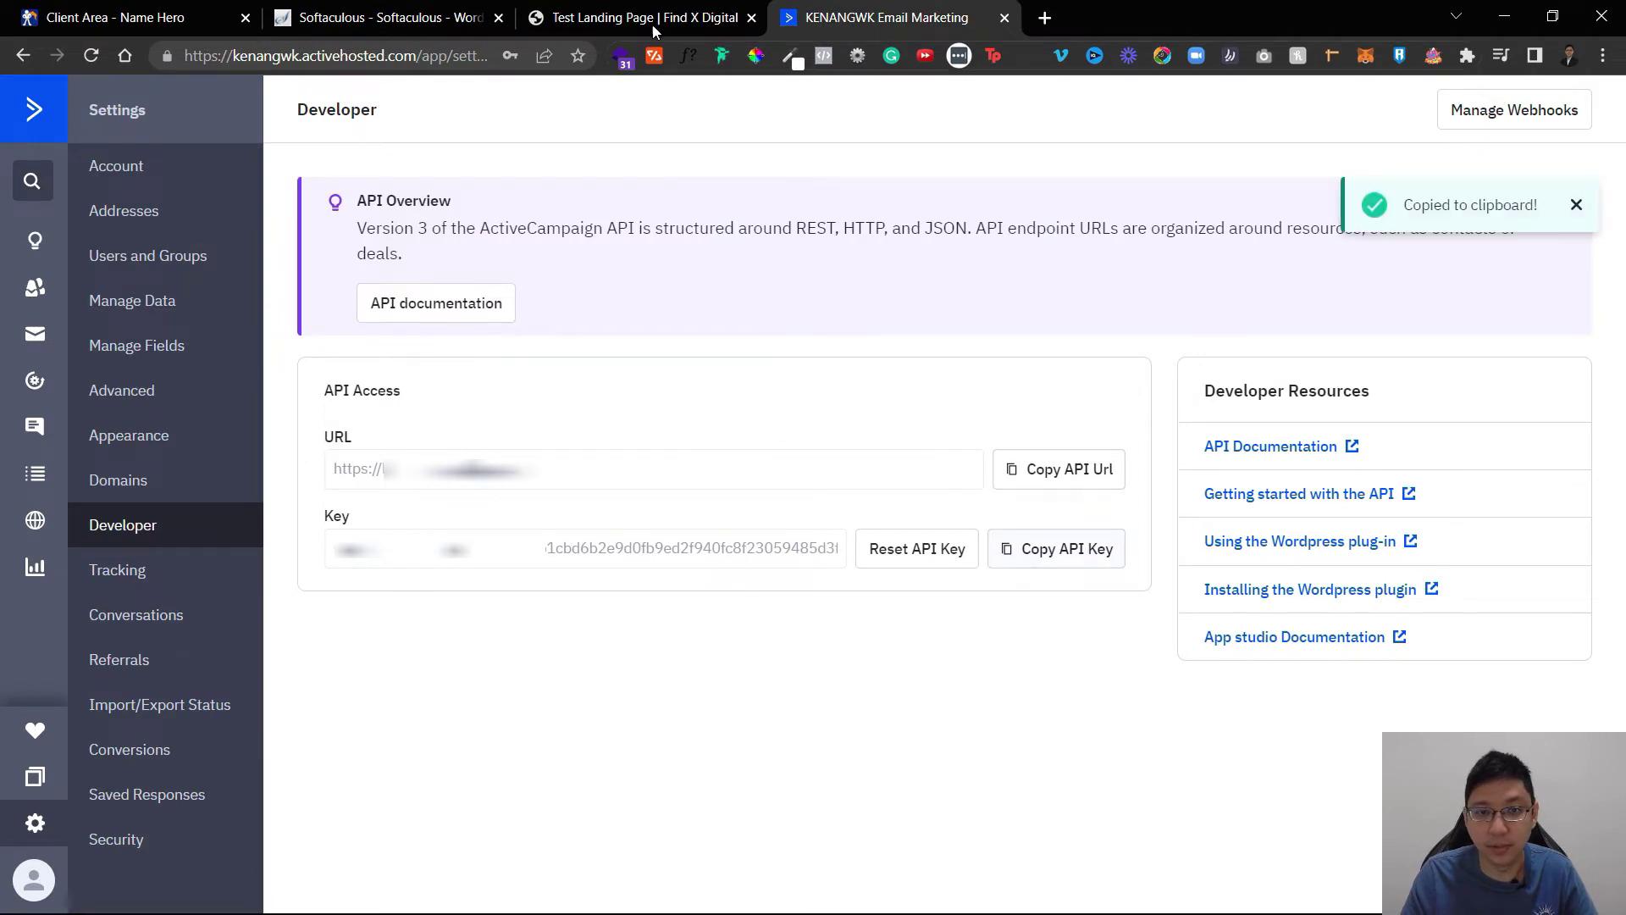
pyautogui.click(644, 18)
pyautogui.click(270, 408)
pyautogui.hotkey('ctrl', 'v')
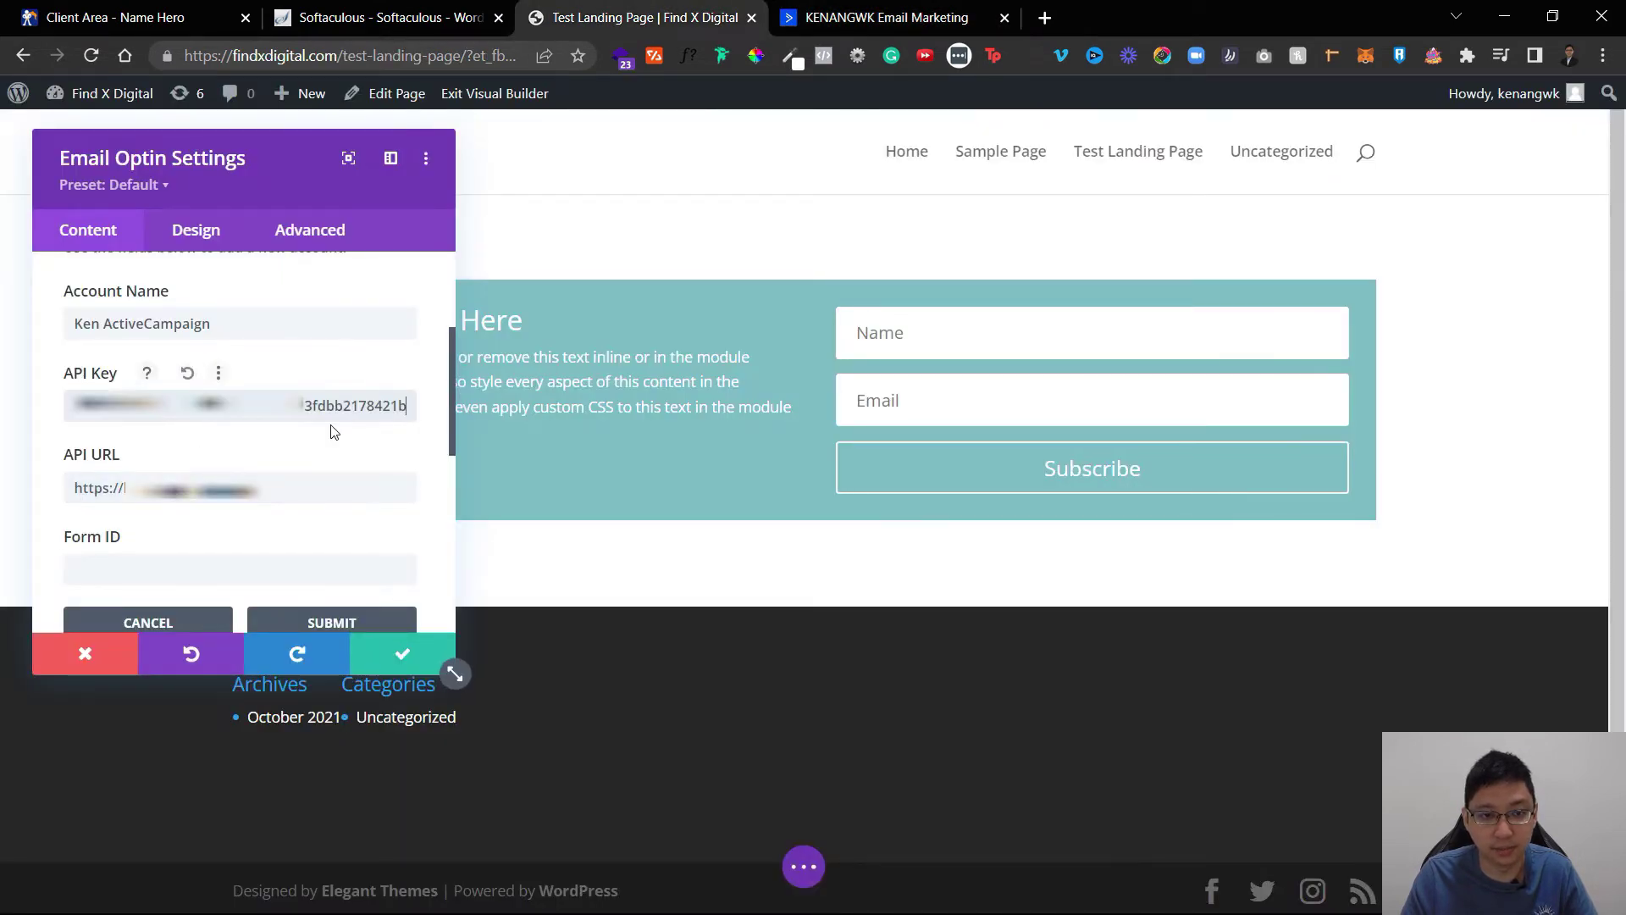
pyautogui.scroll(-2, 333, 432)
pyautogui.click(334, 517)
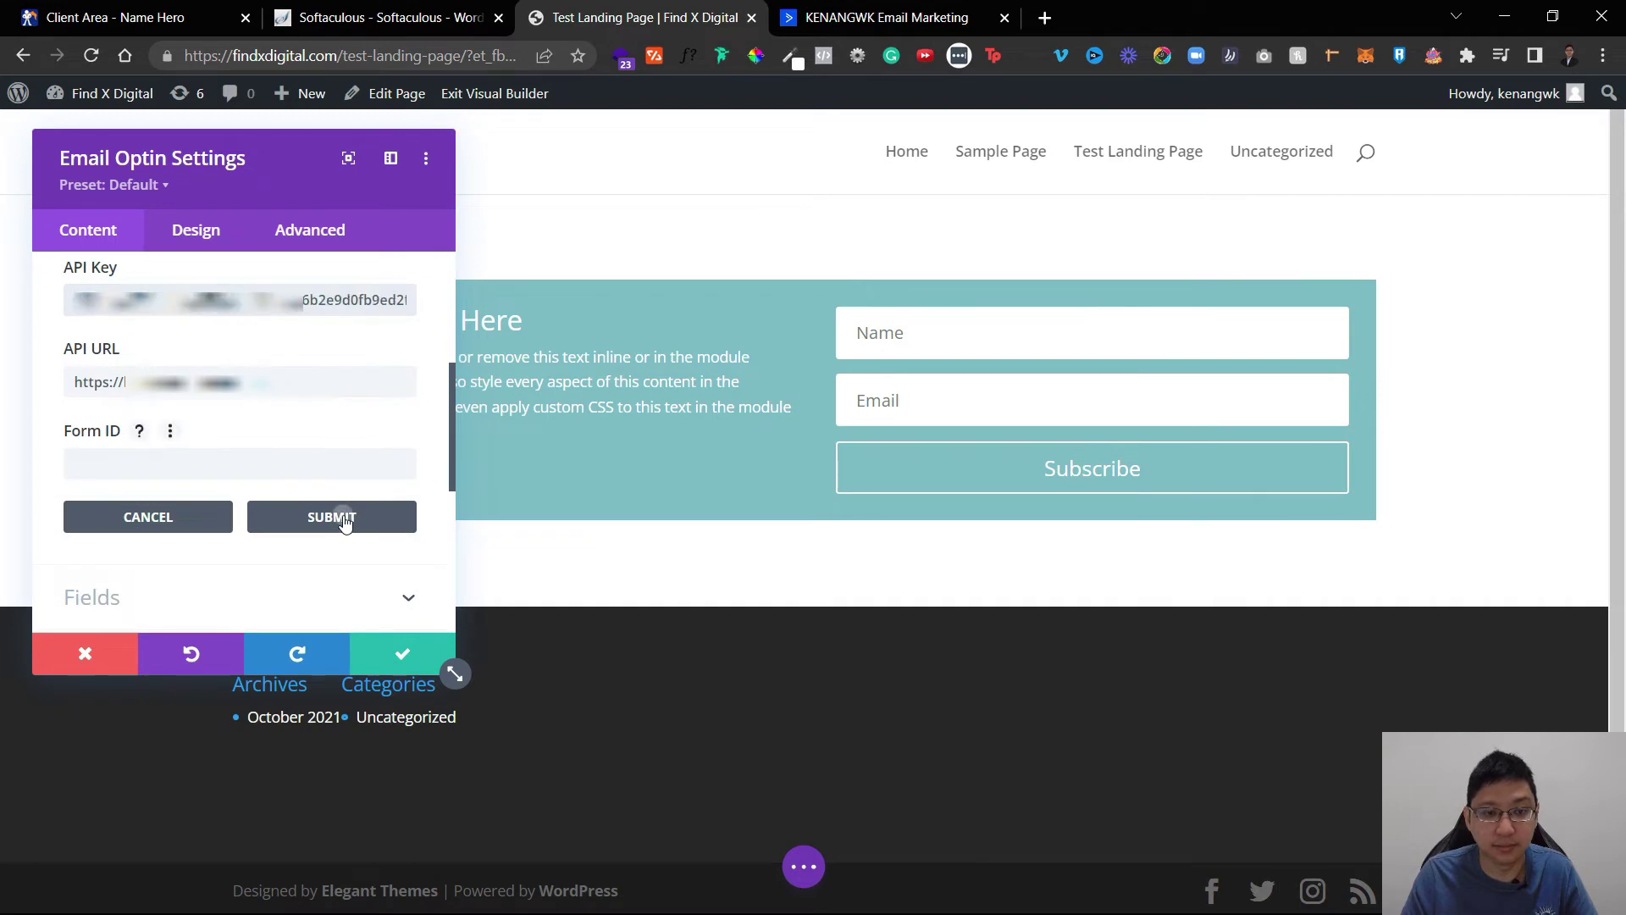
# Step: Choose Master Contact List as the ActiveCampaign list, fetch the account's lists again and reselect it
pyautogui.click(254, 439)
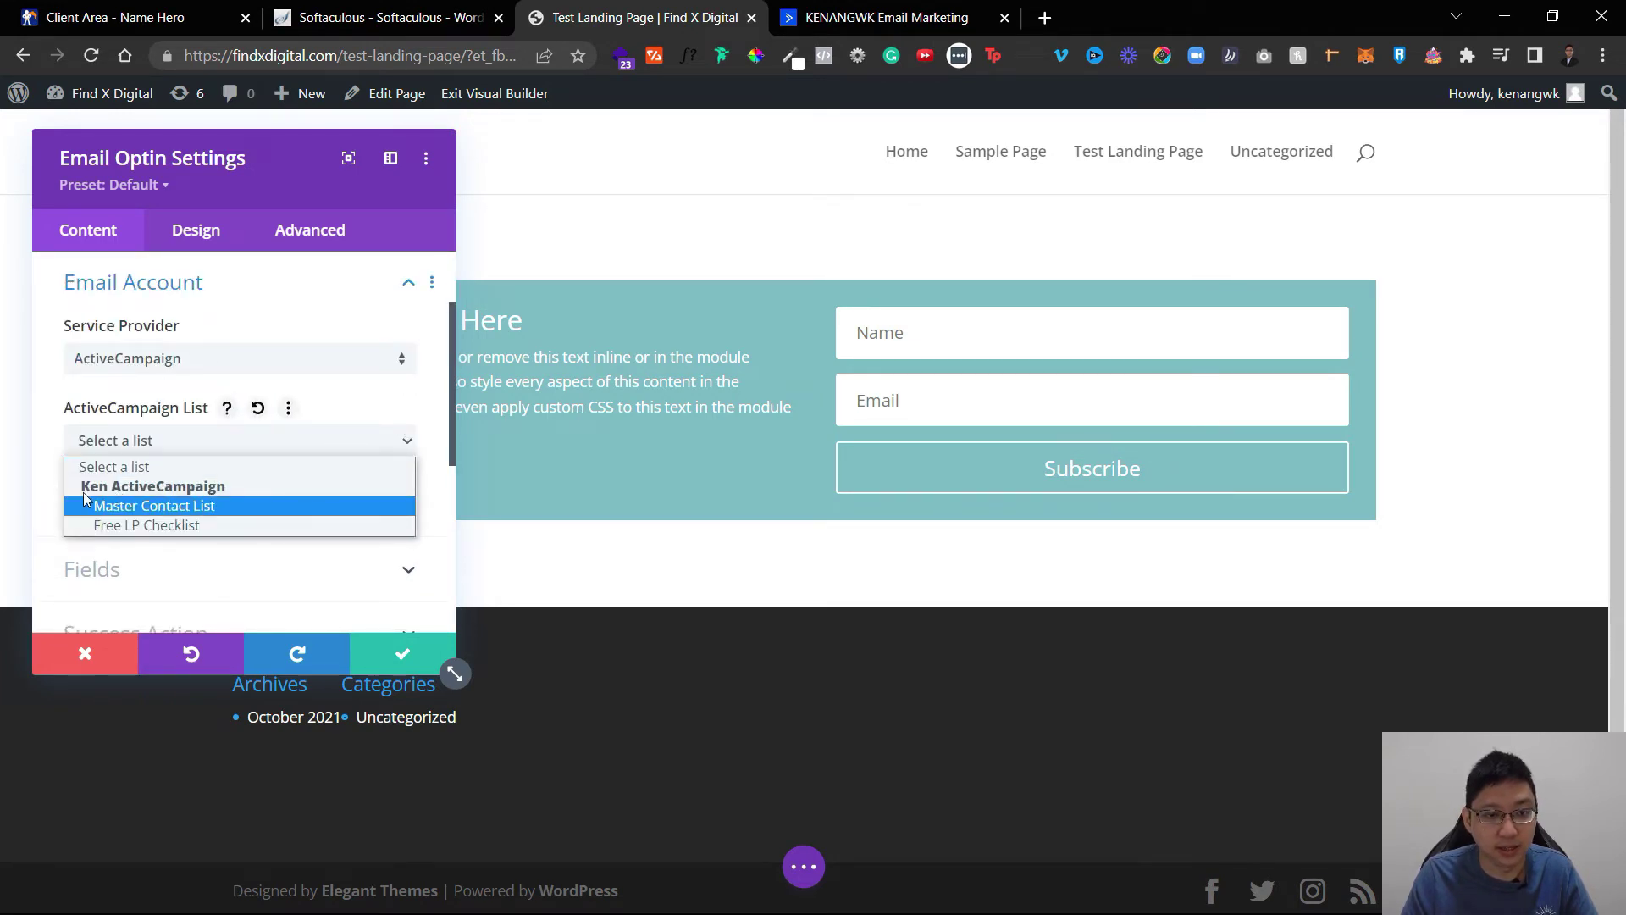
pyautogui.click(186, 505)
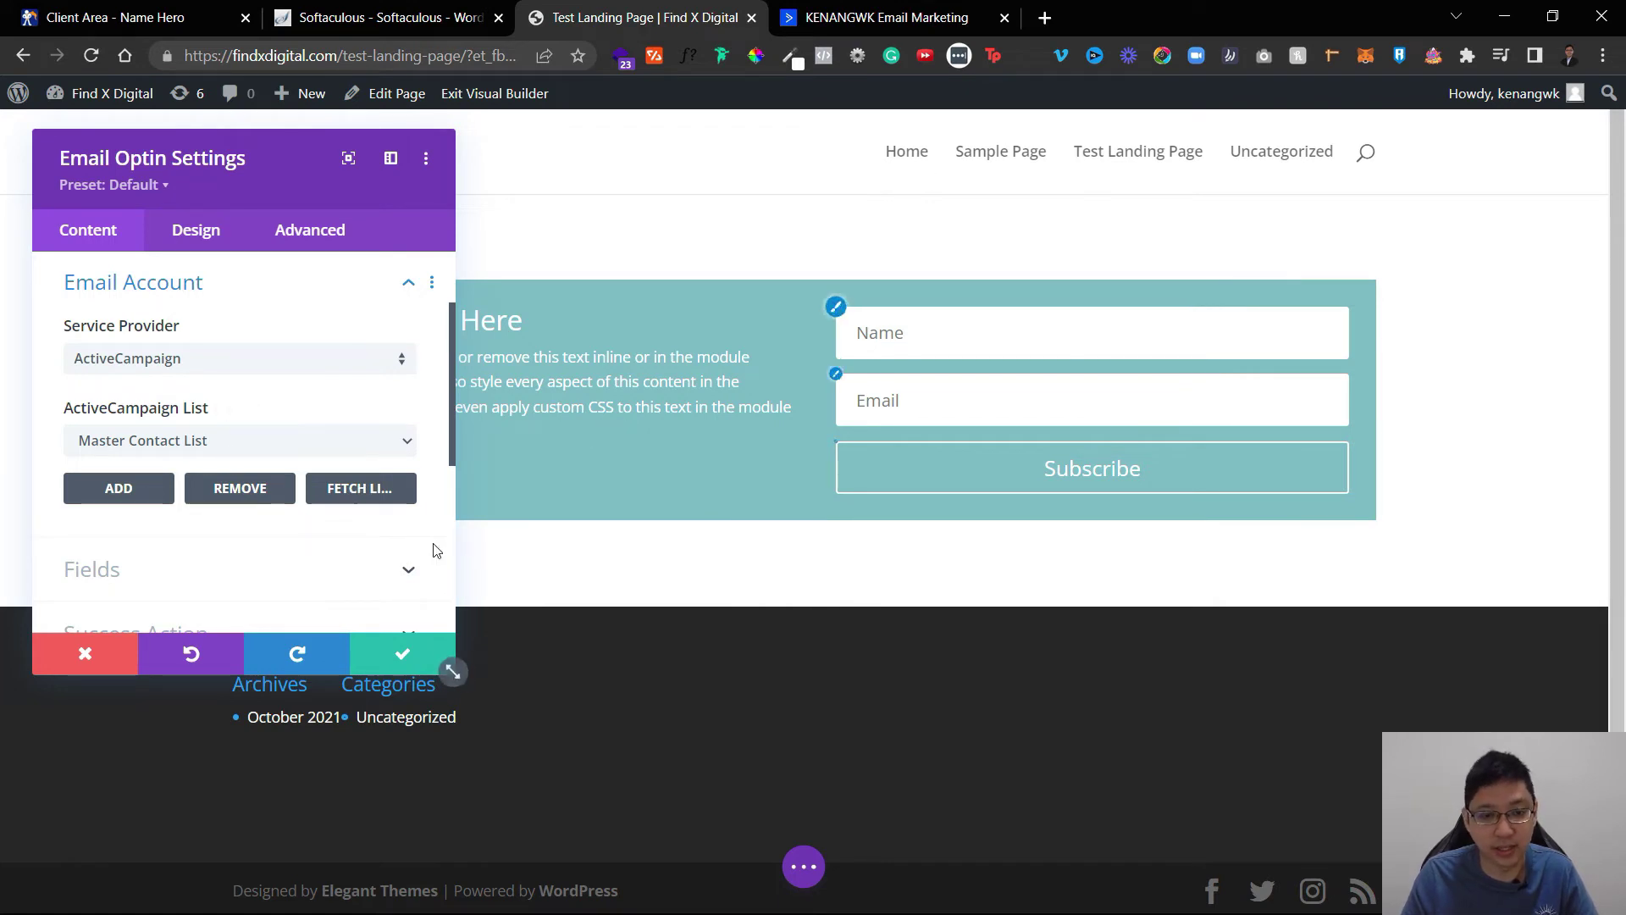
pyautogui.click(388, 496)
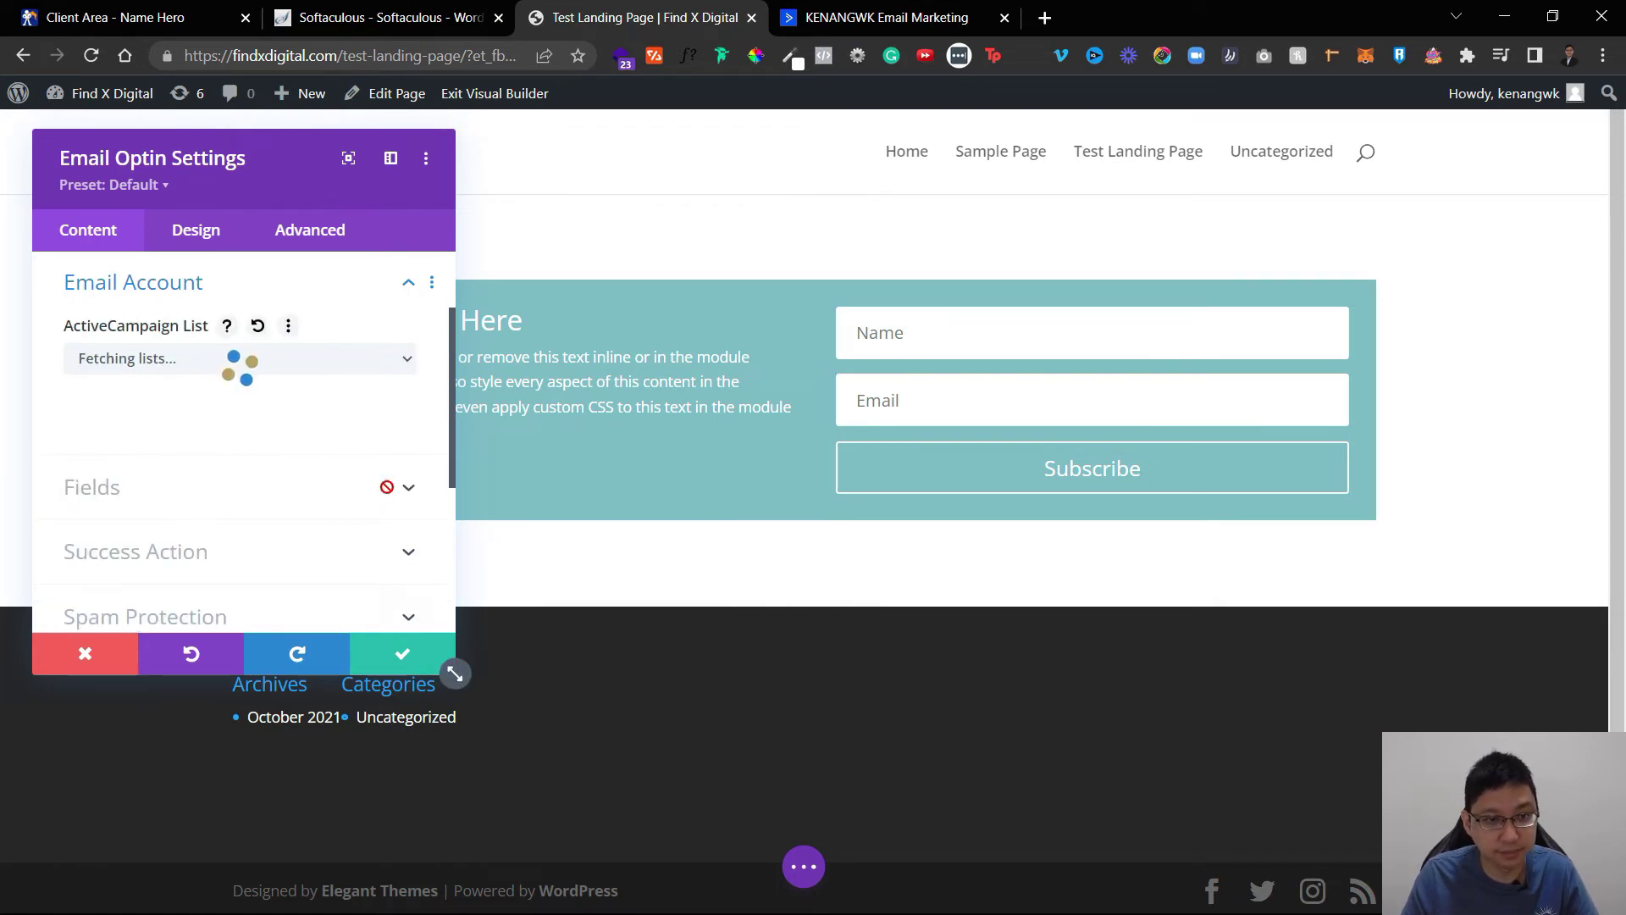
pyautogui.click(261, 444)
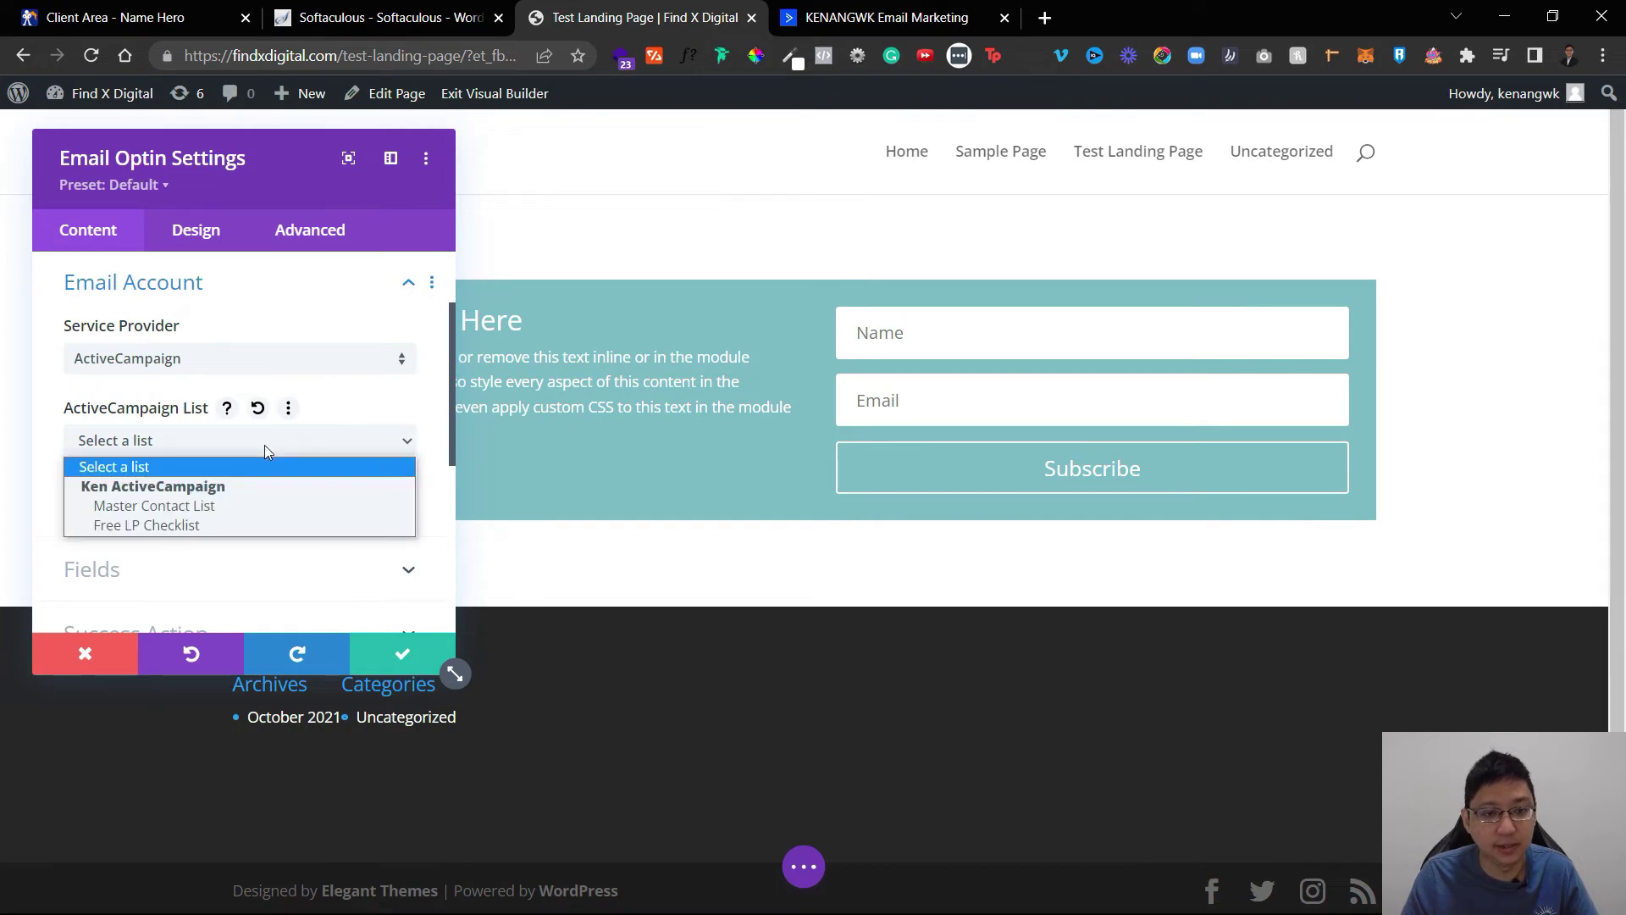
pyautogui.click(207, 509)
pyautogui.click(119, 506)
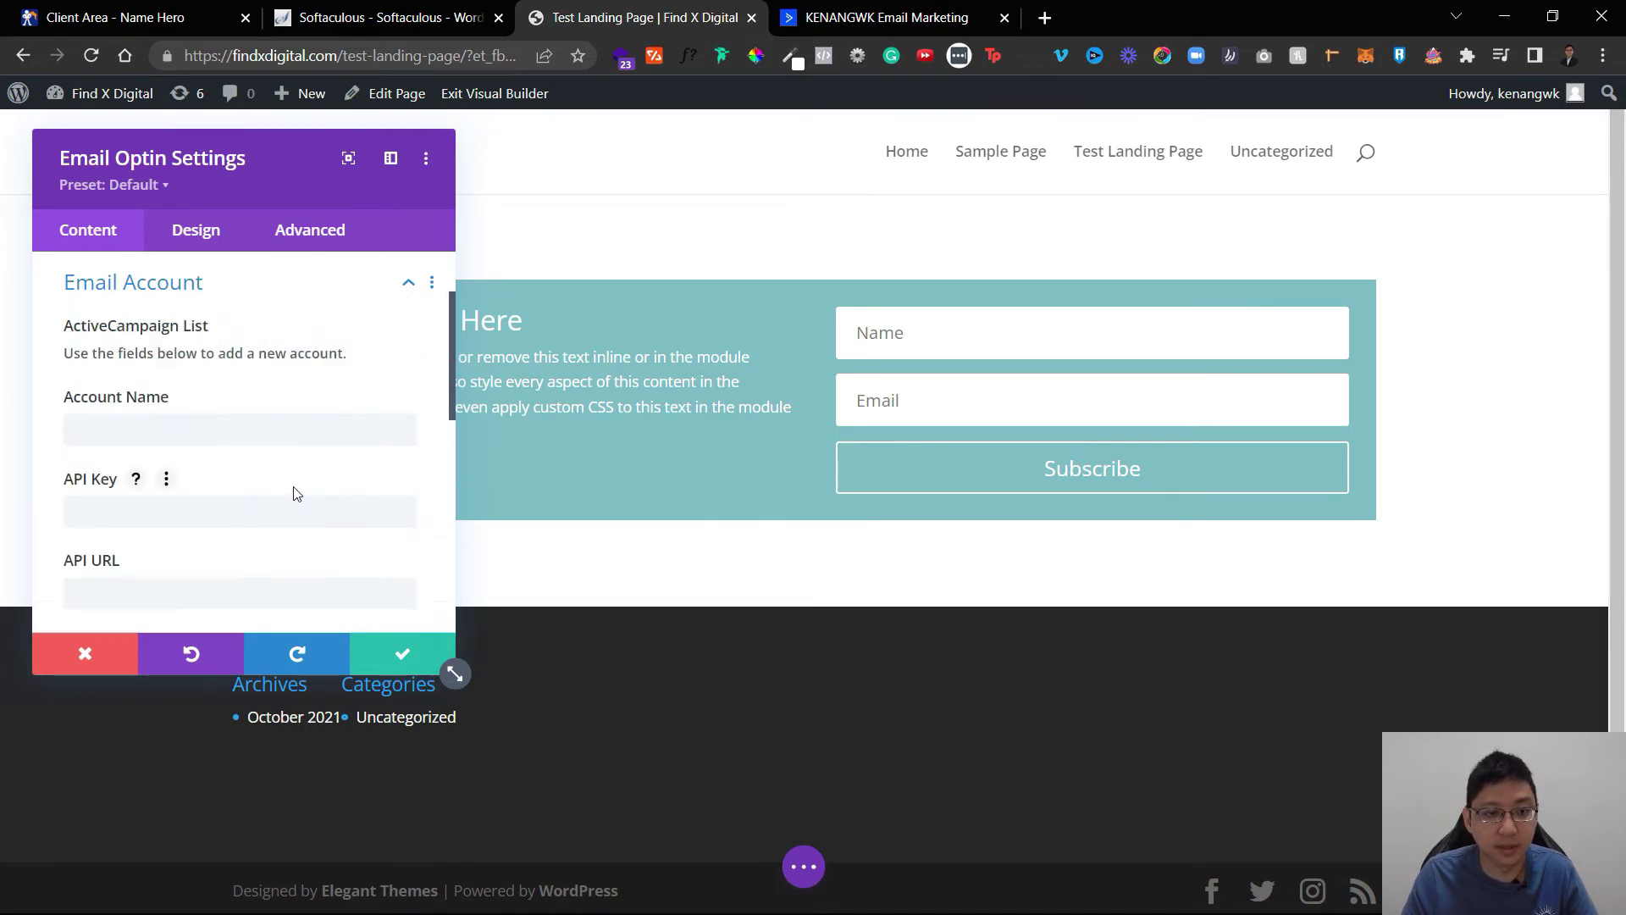
pyautogui.scroll(-3, 292, 491)
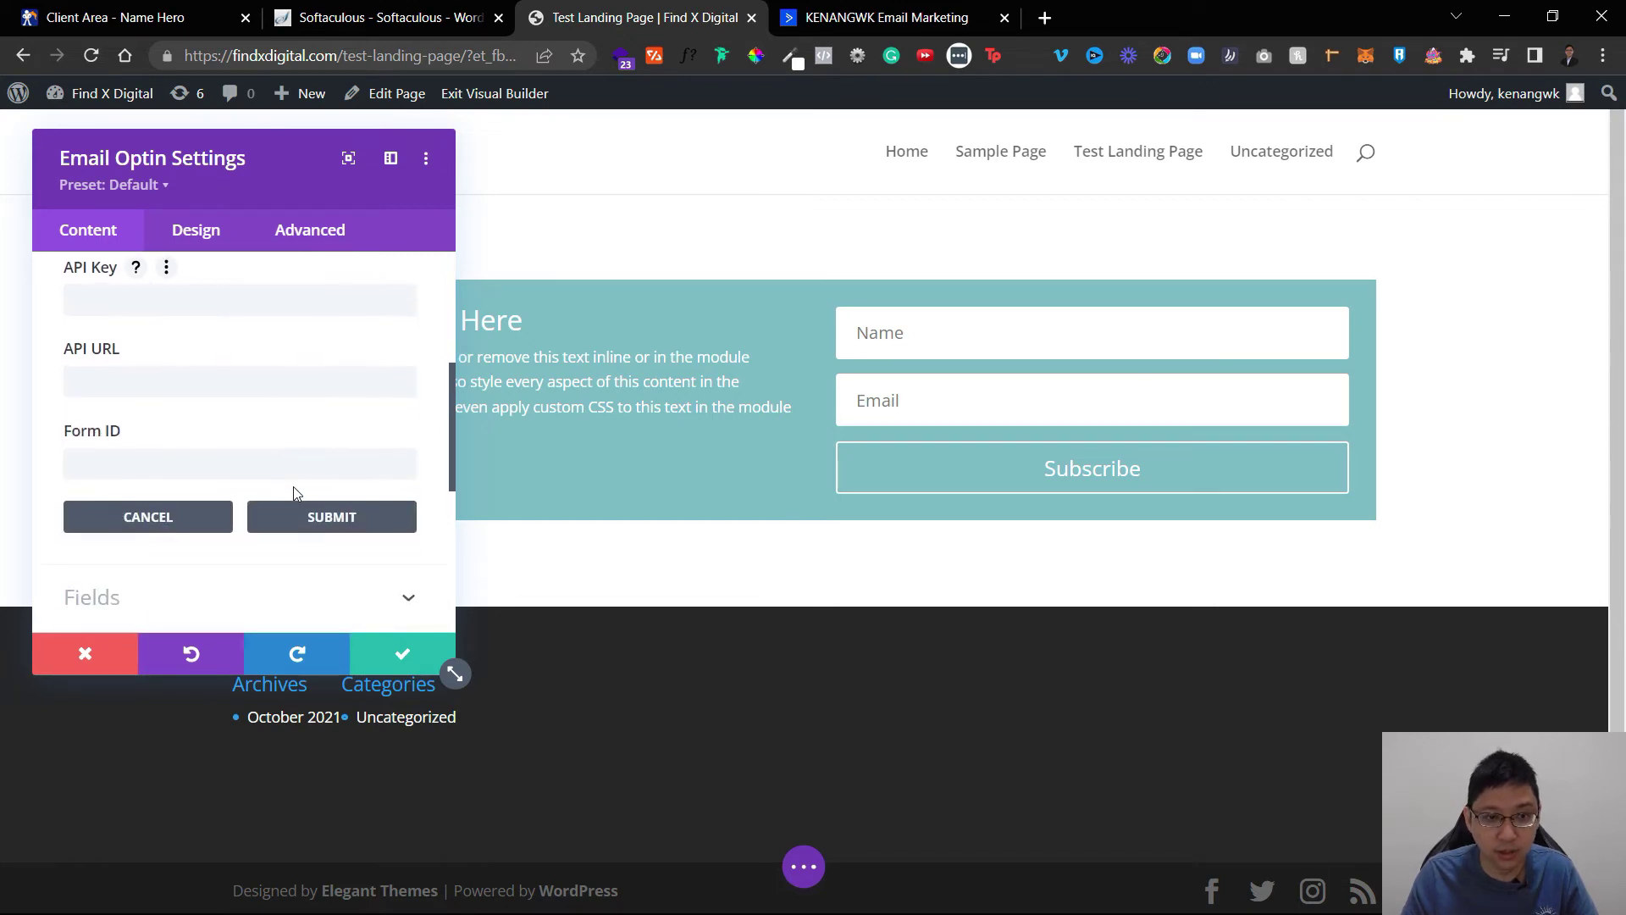
pyautogui.click(168, 514)
# Step: Set the optin module's ActiveCampaign list to Master Contact List
pyautogui.scroll(2, 192, 378)
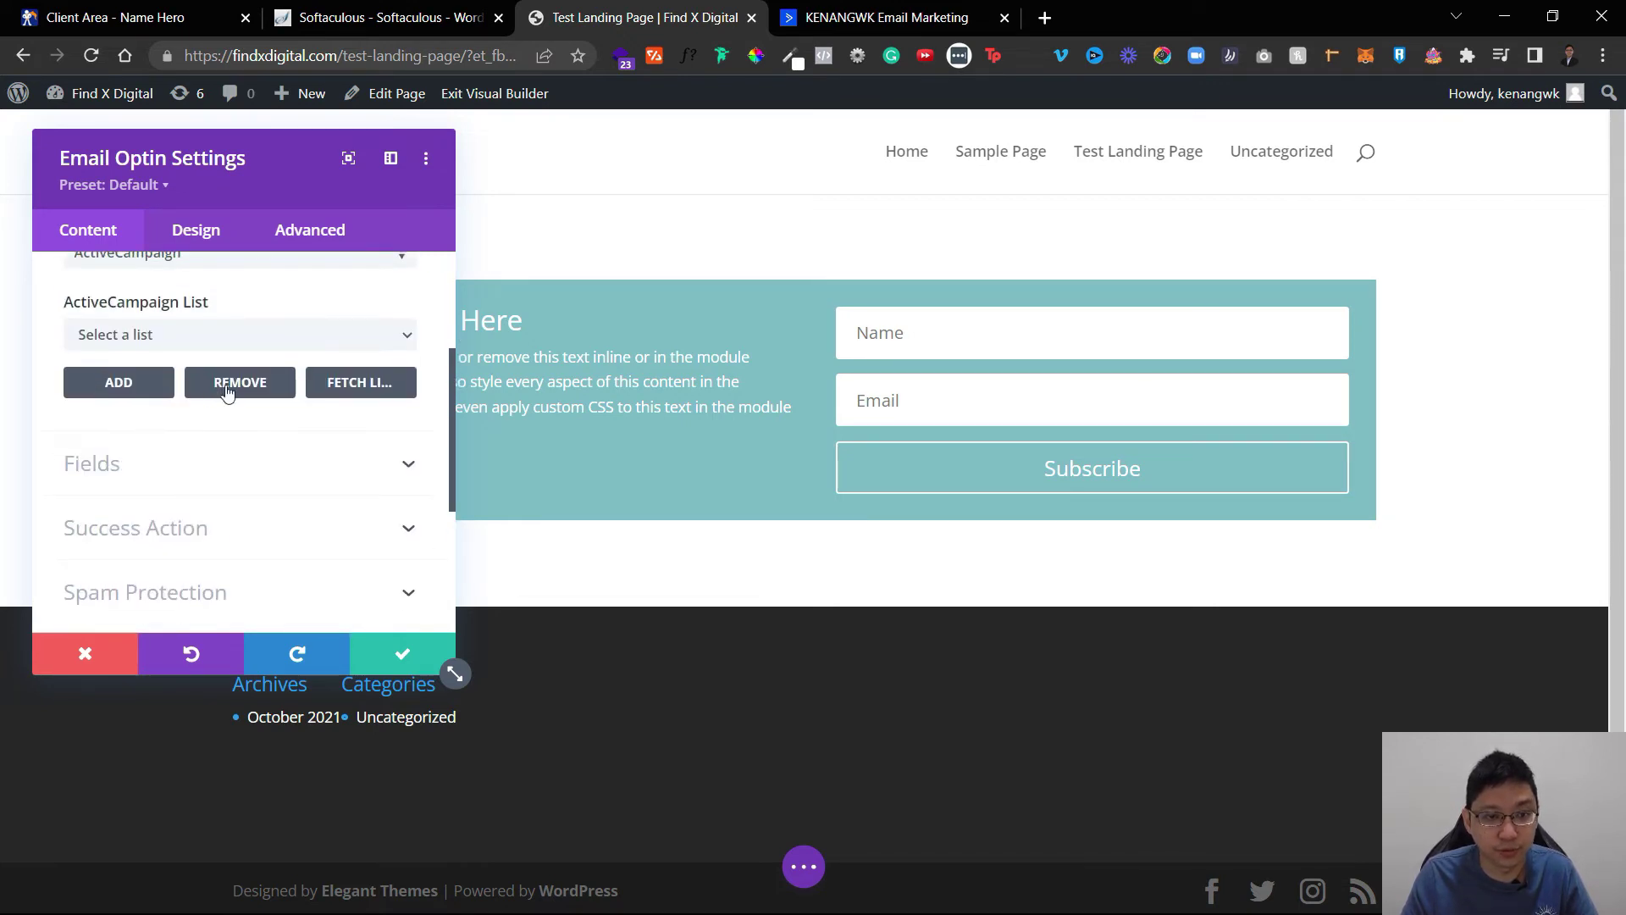
pyautogui.click(254, 334)
pyautogui.click(205, 400)
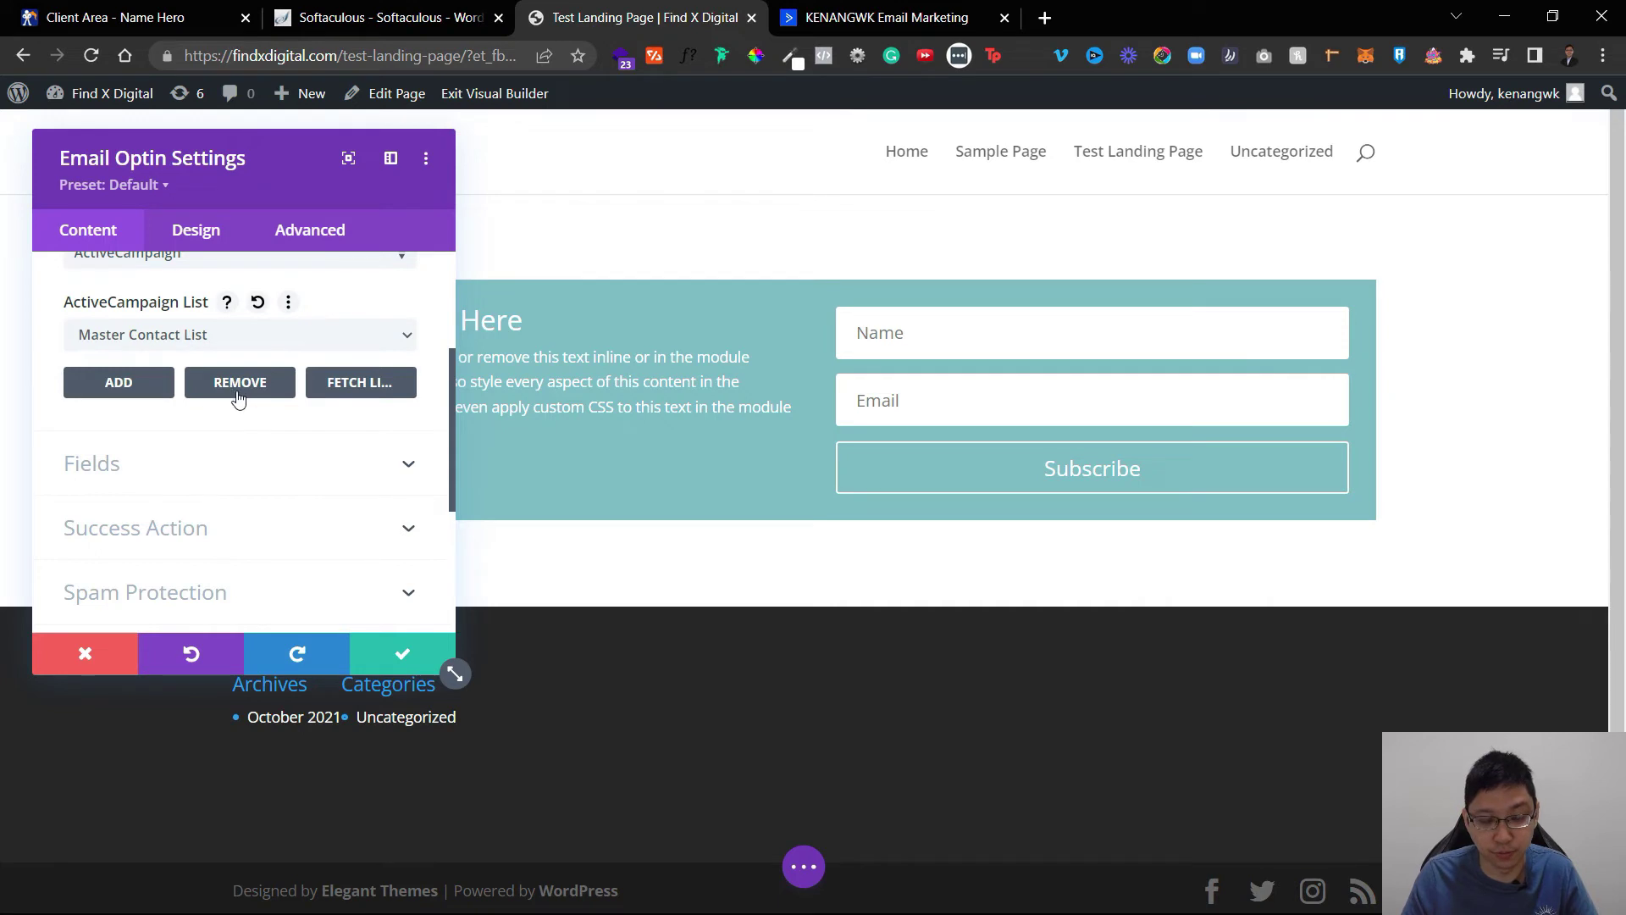
pyautogui.scroll(3, 403, 450)
pyautogui.scroll(-2, 402, 450)
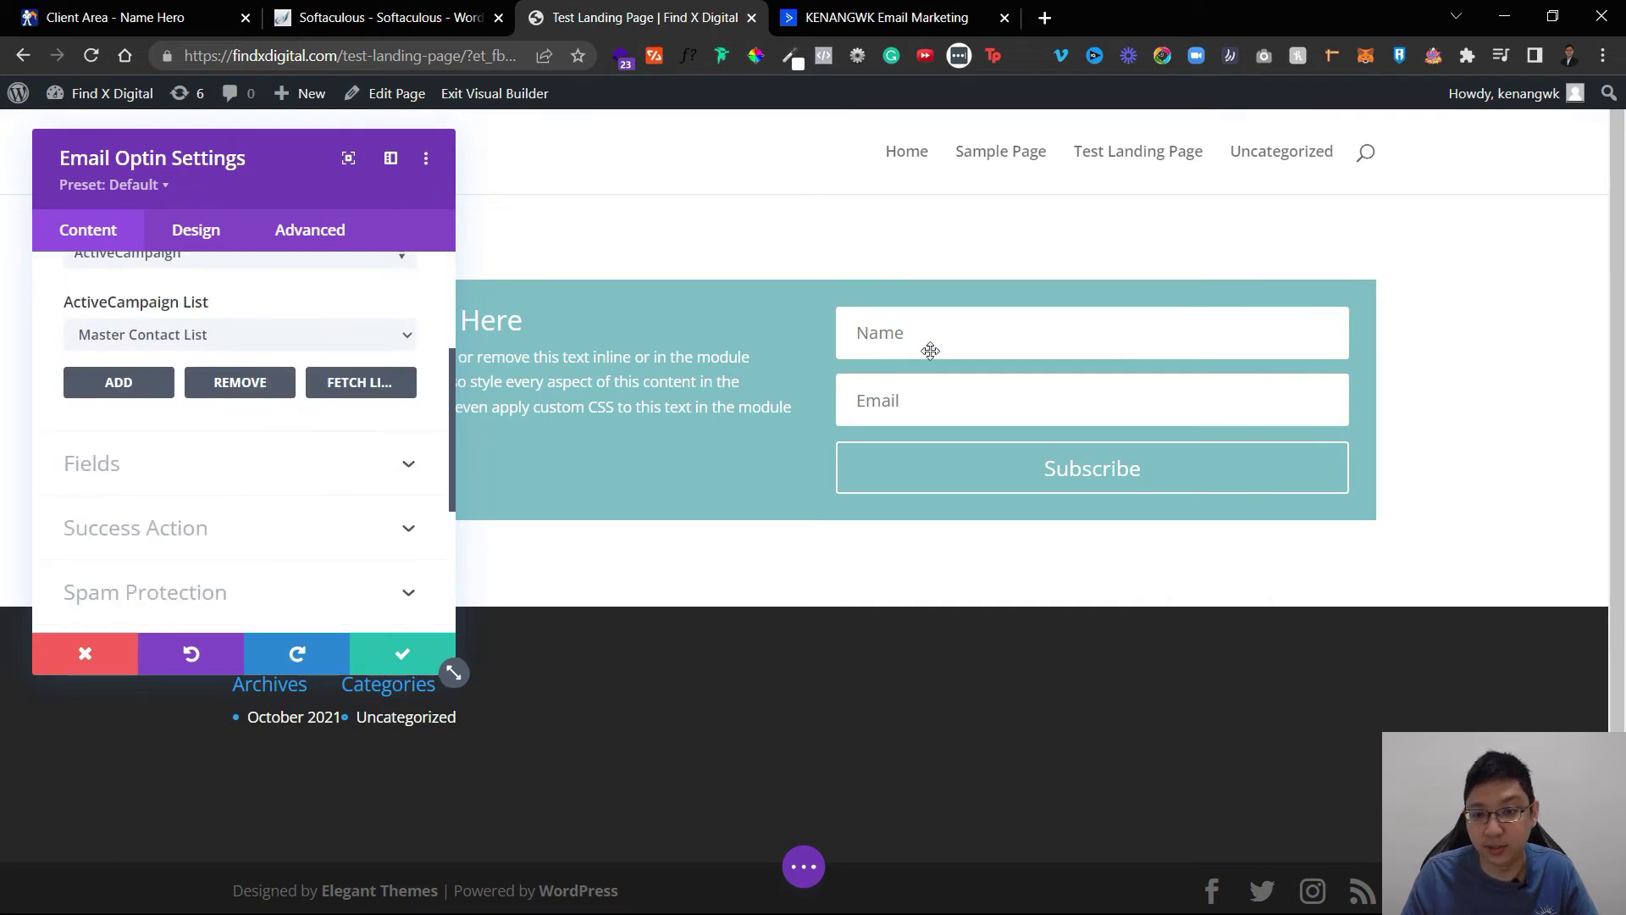
# Step: Enable the use of custom fields in the email optin module's Fields settings
pyautogui.click(393, 471)
pyautogui.scroll(2, 244, 392)
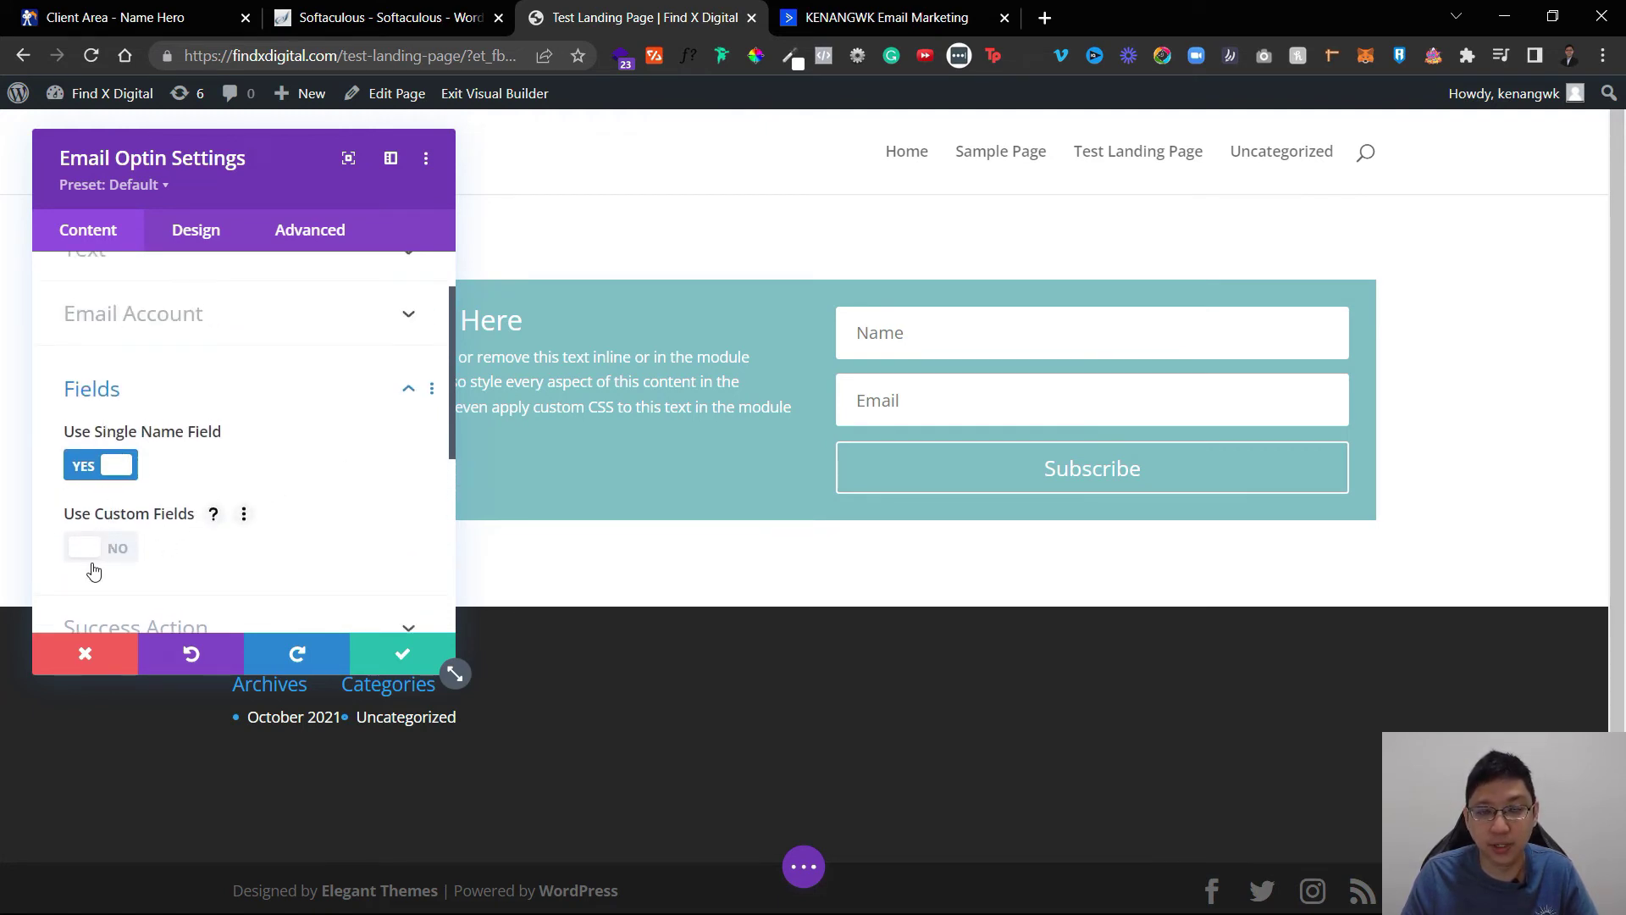
pyautogui.scroll(2, 235, 464)
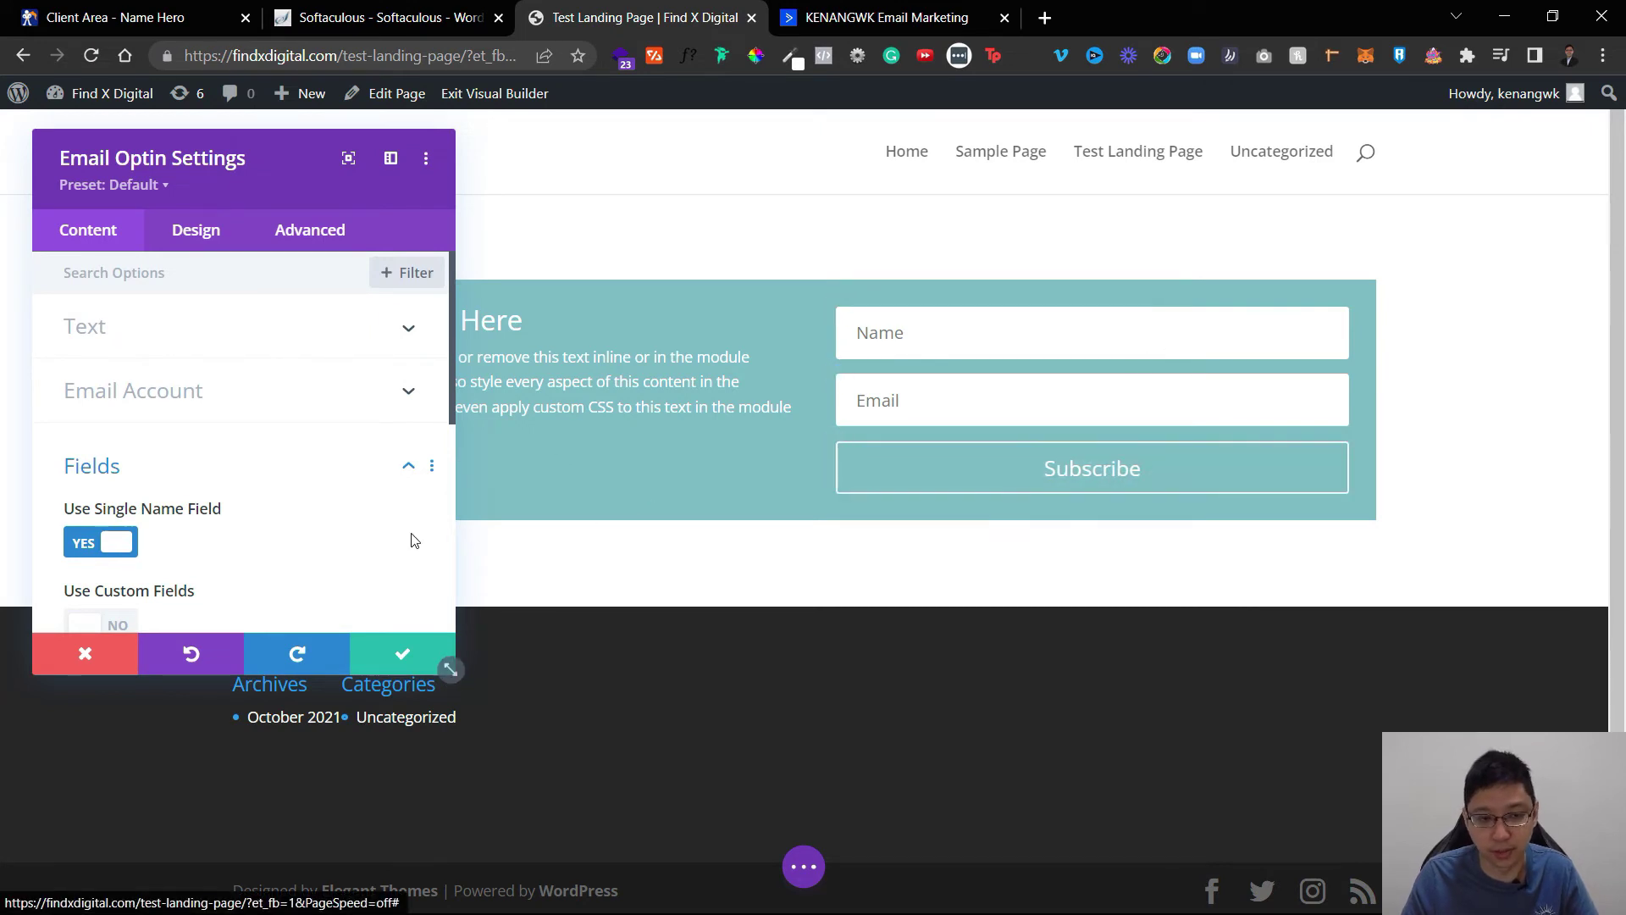
pyautogui.scroll(-1, 370, 499)
pyautogui.scroll(-3, 370, 499)
pyautogui.click(85, 414)
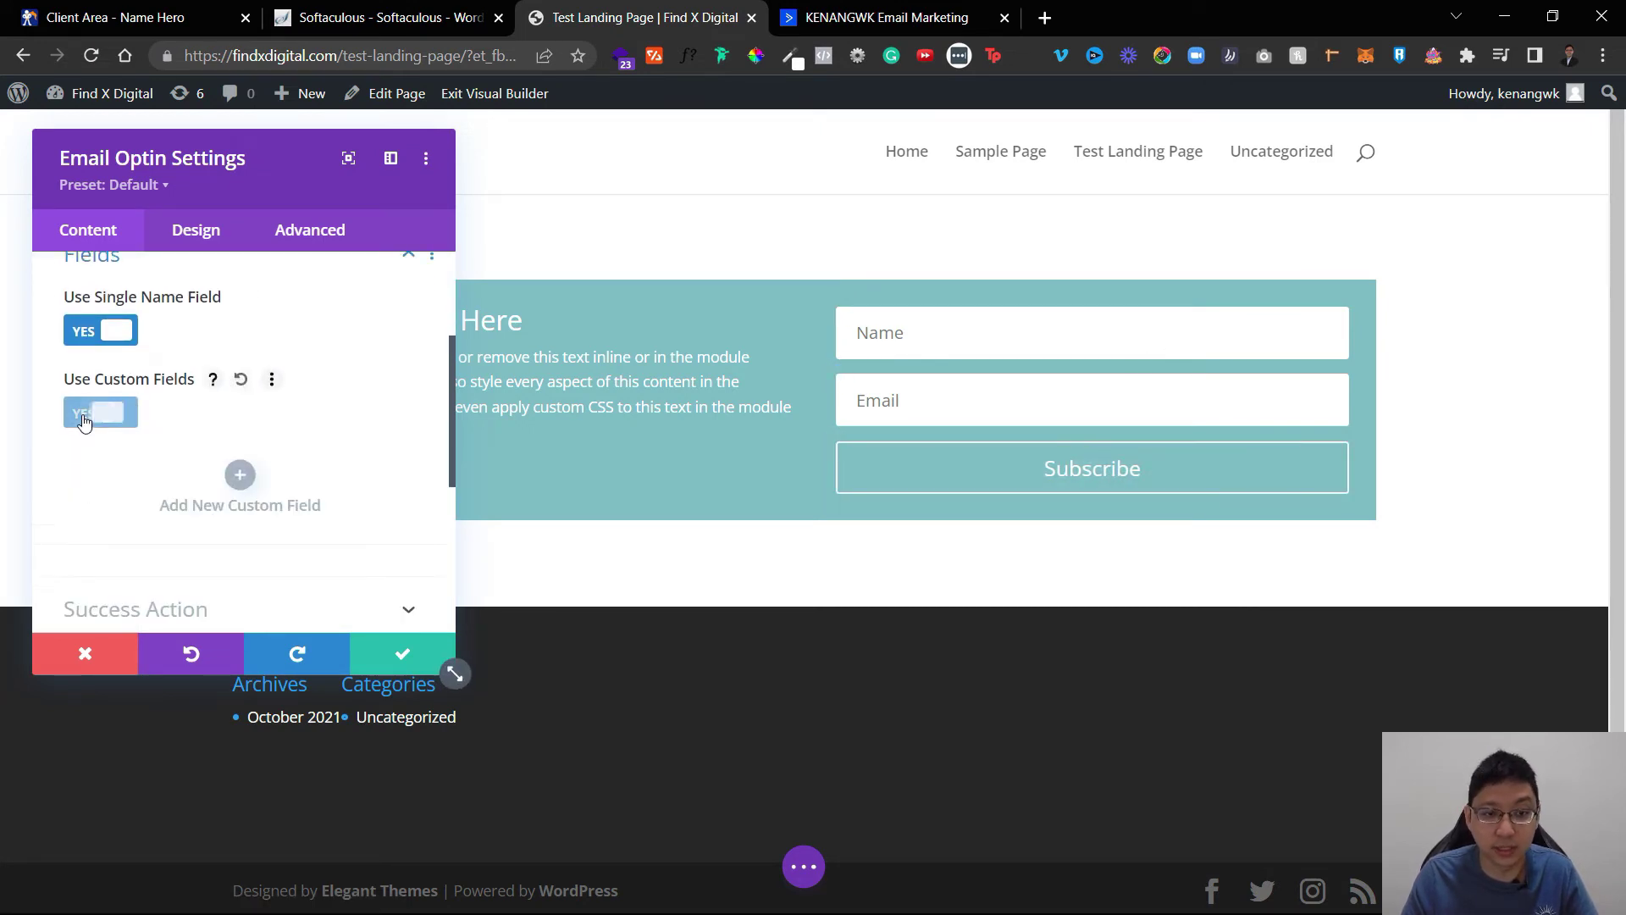
# Step: Add a Phone custom field to the optin form and save both the field and the module settings
pyautogui.click(240, 475)
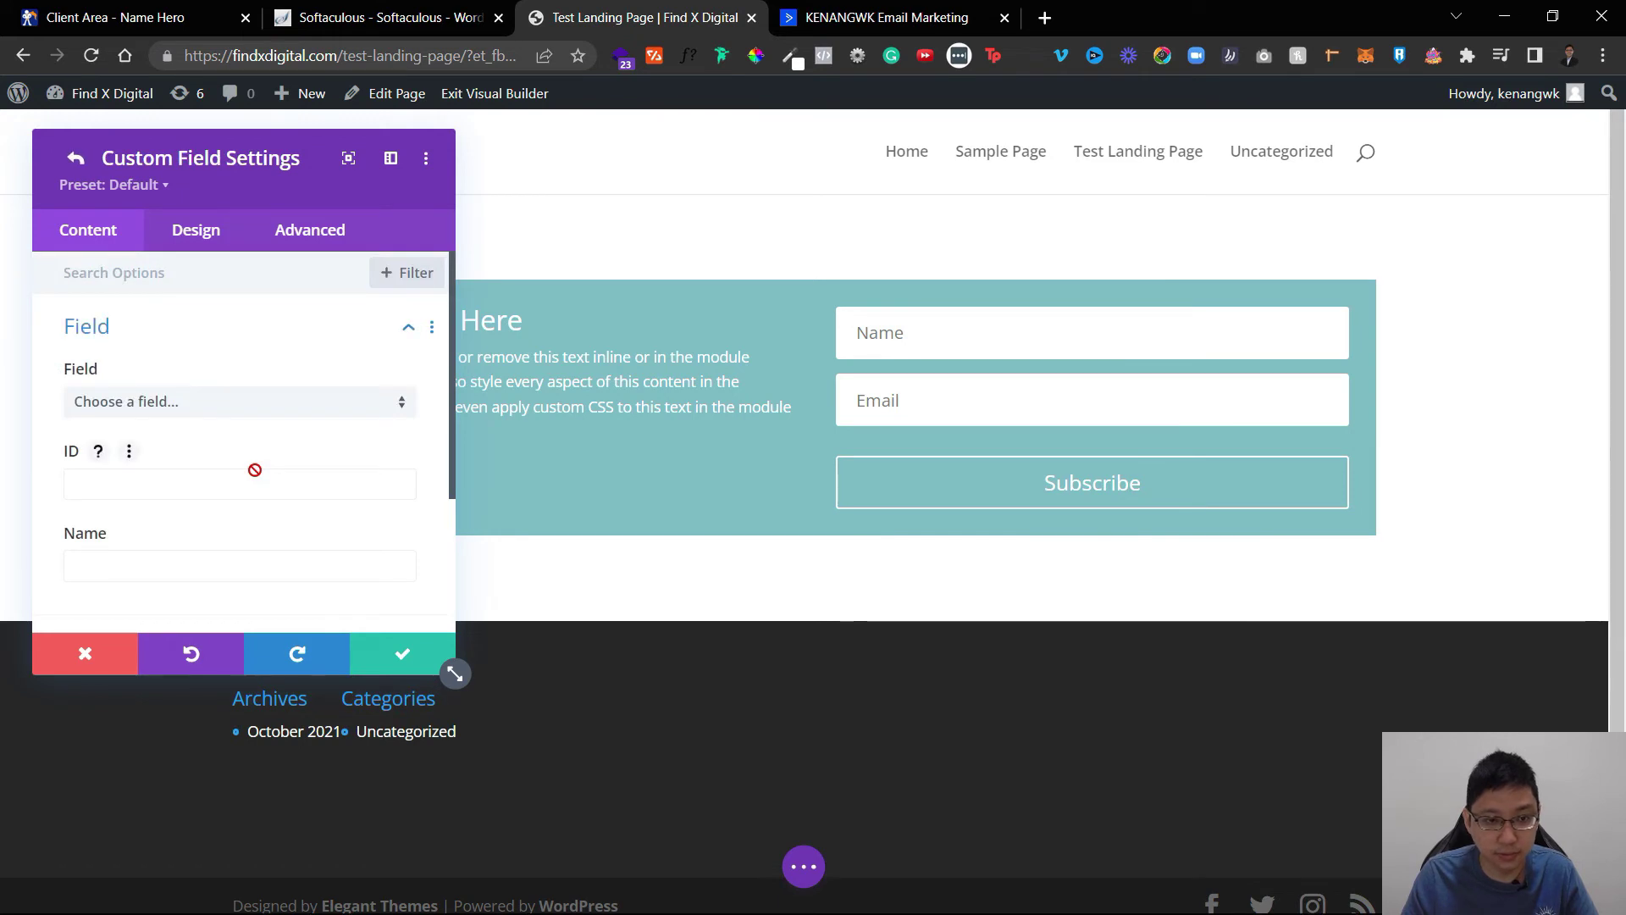
pyautogui.click(239, 412)
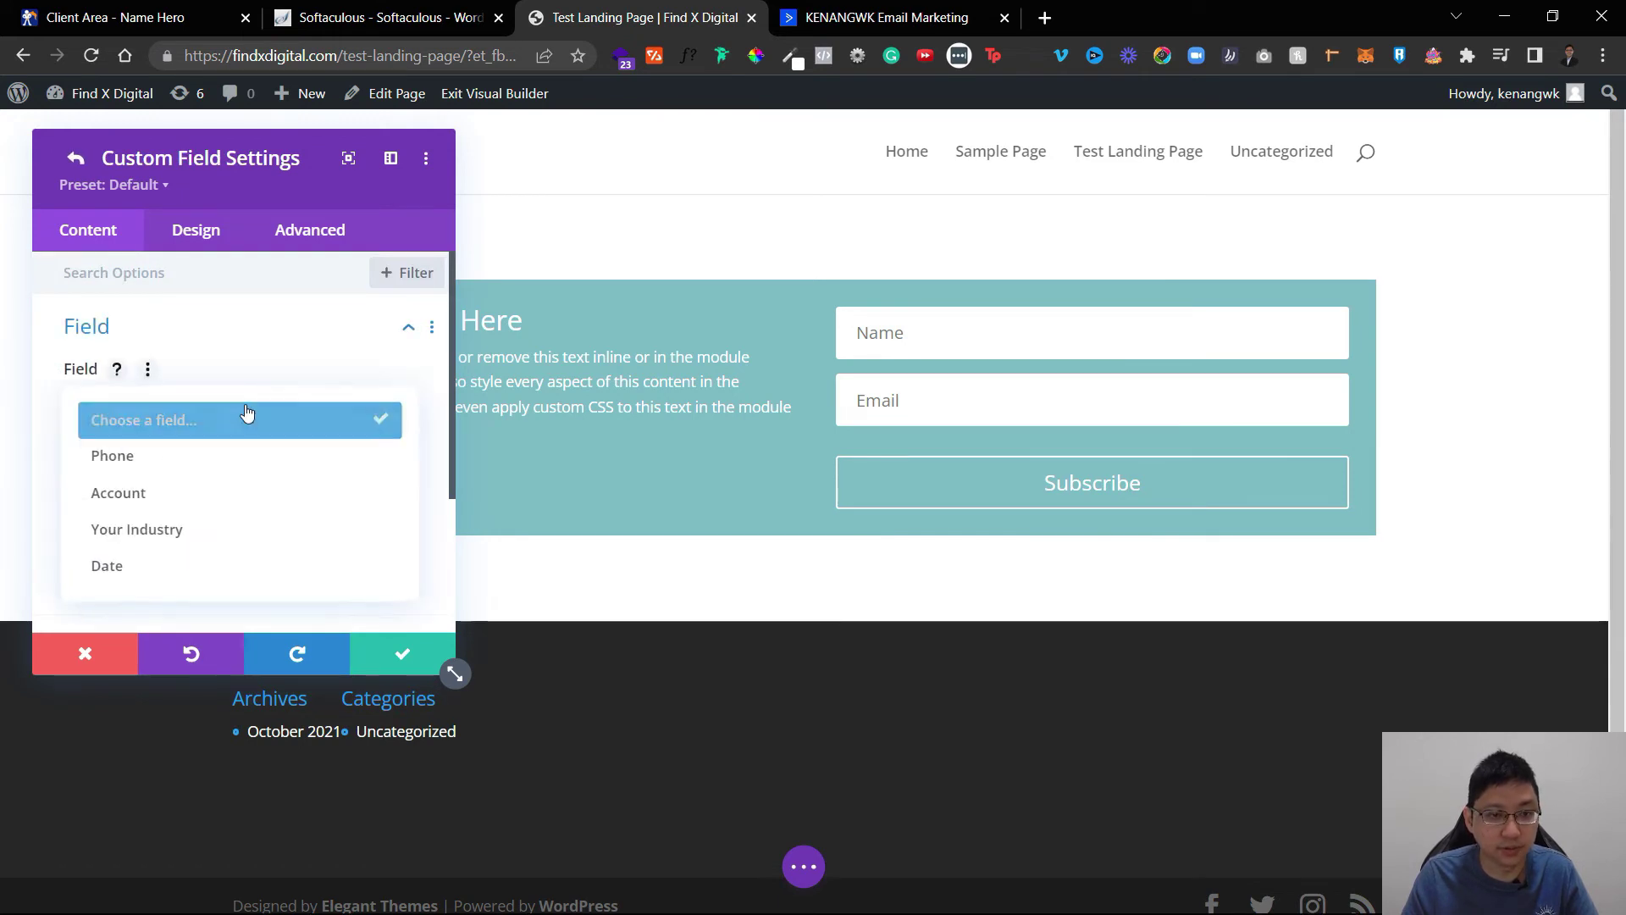
pyautogui.click(203, 455)
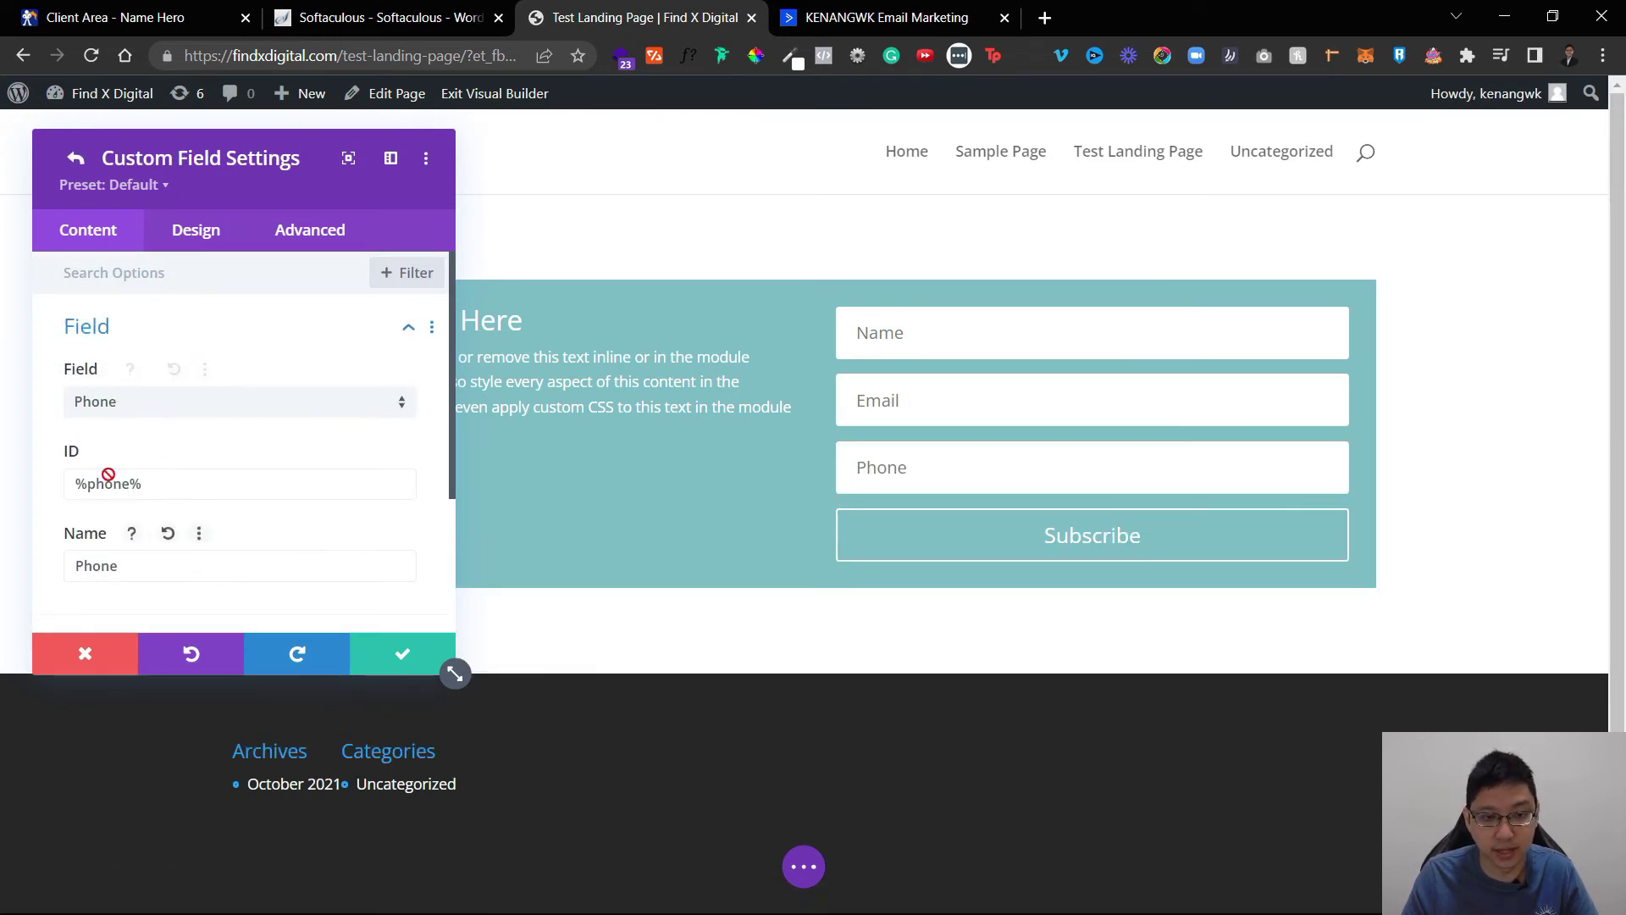
pyautogui.click(400, 653)
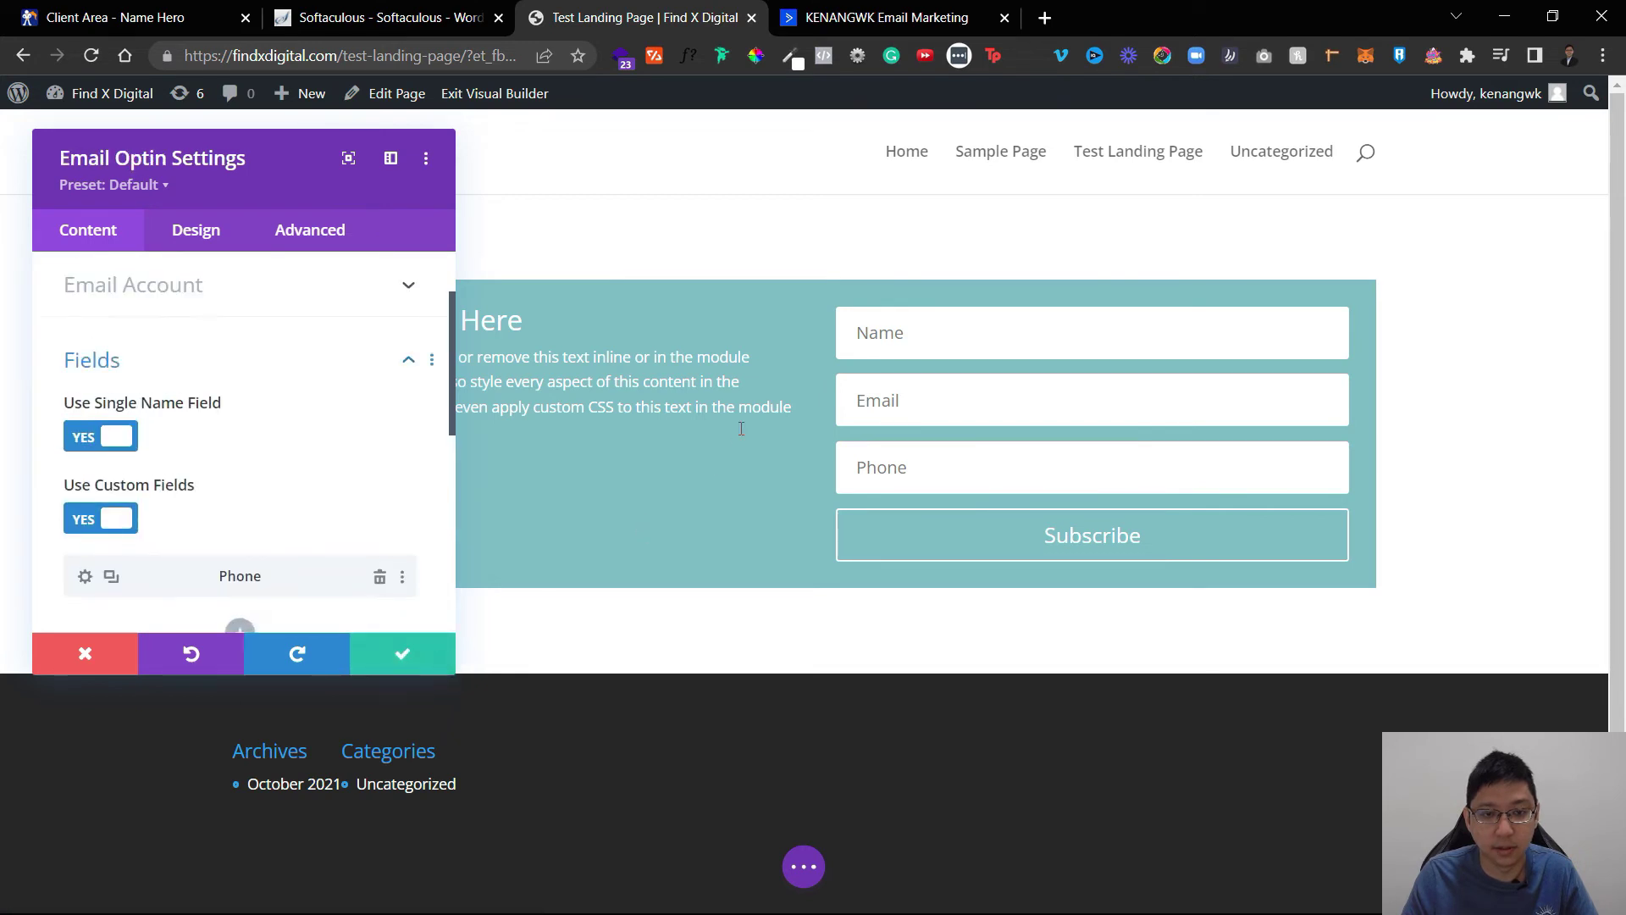
pyautogui.click(398, 650)
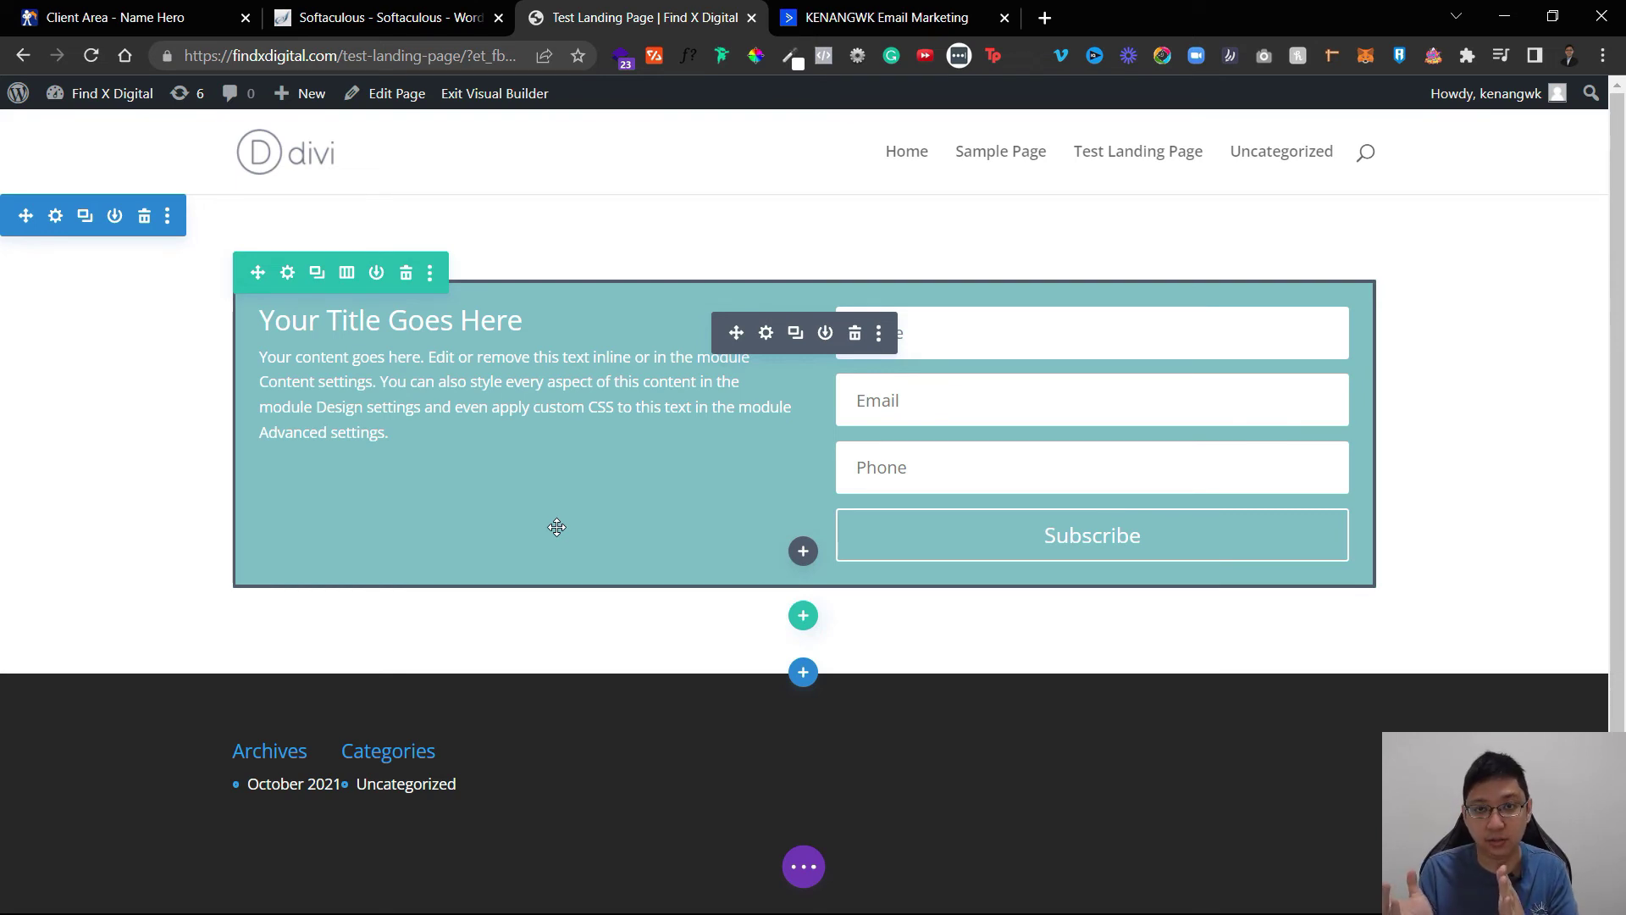
pyautogui.click(997, 8)
pyautogui.click(644, 9)
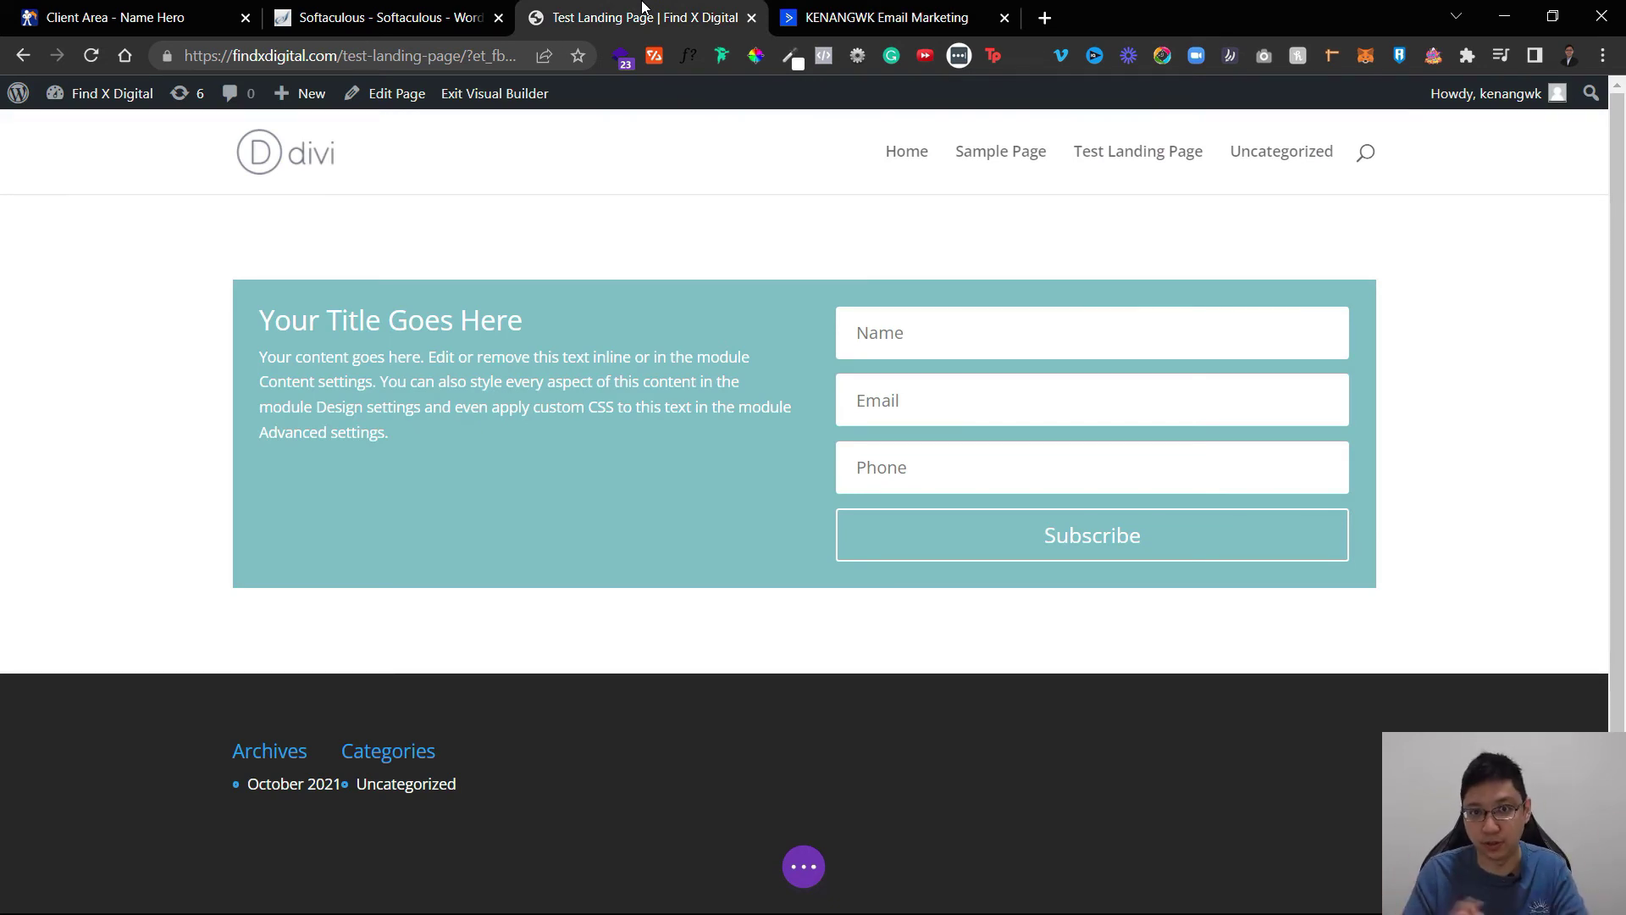
pyautogui.click(911, 6)
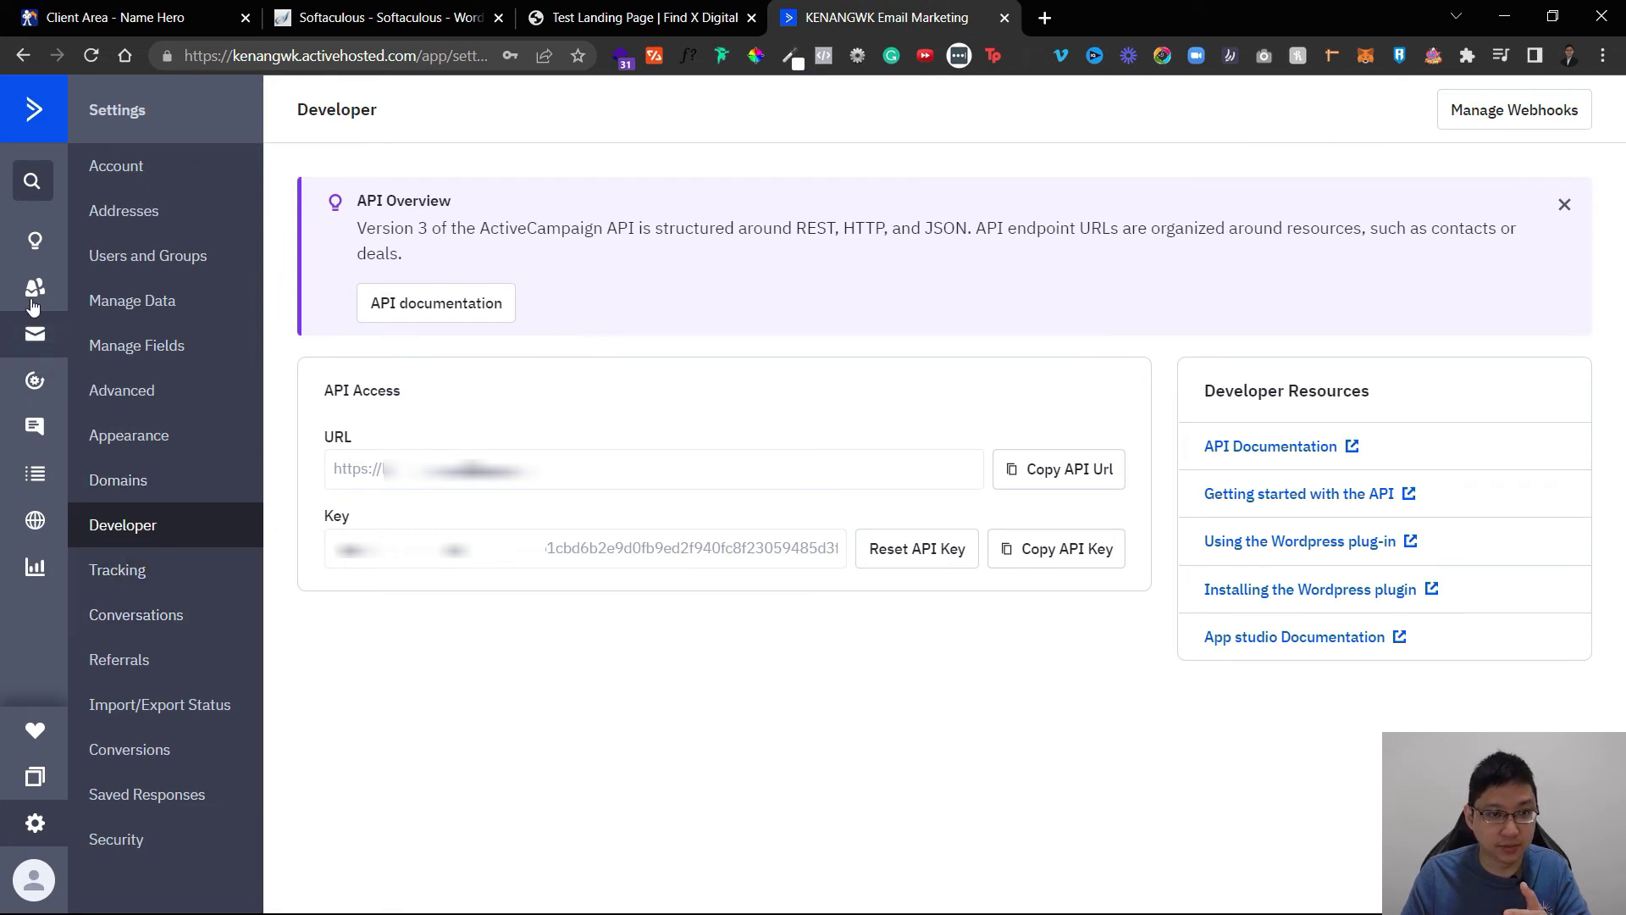
pyautogui.click(673, 7)
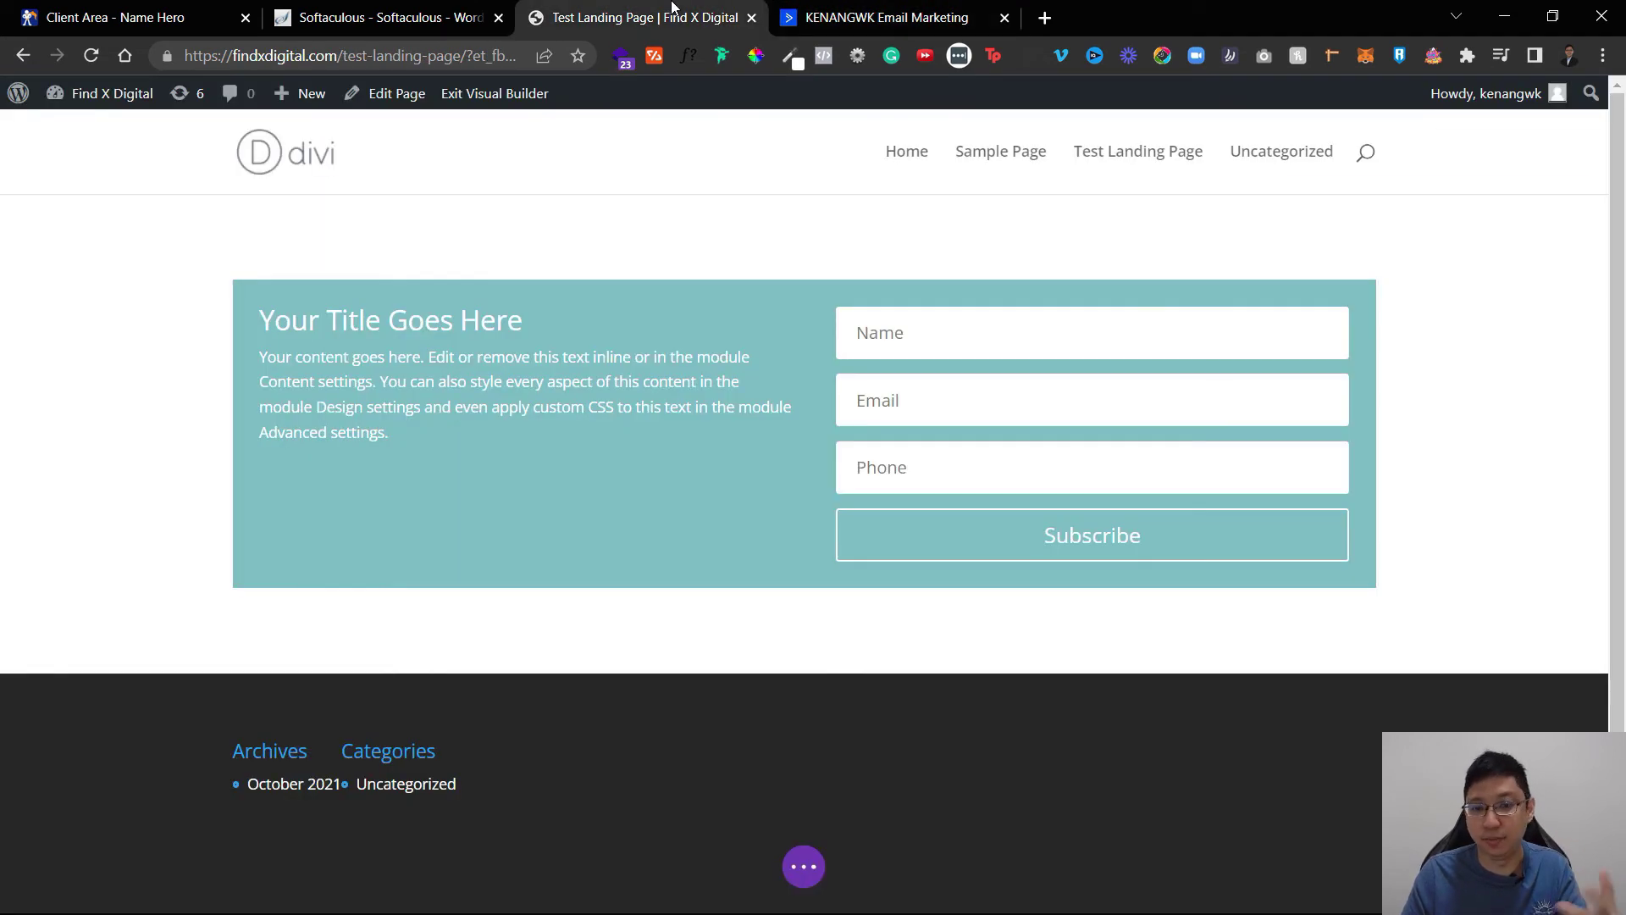
pyautogui.moveTo(624, 312)
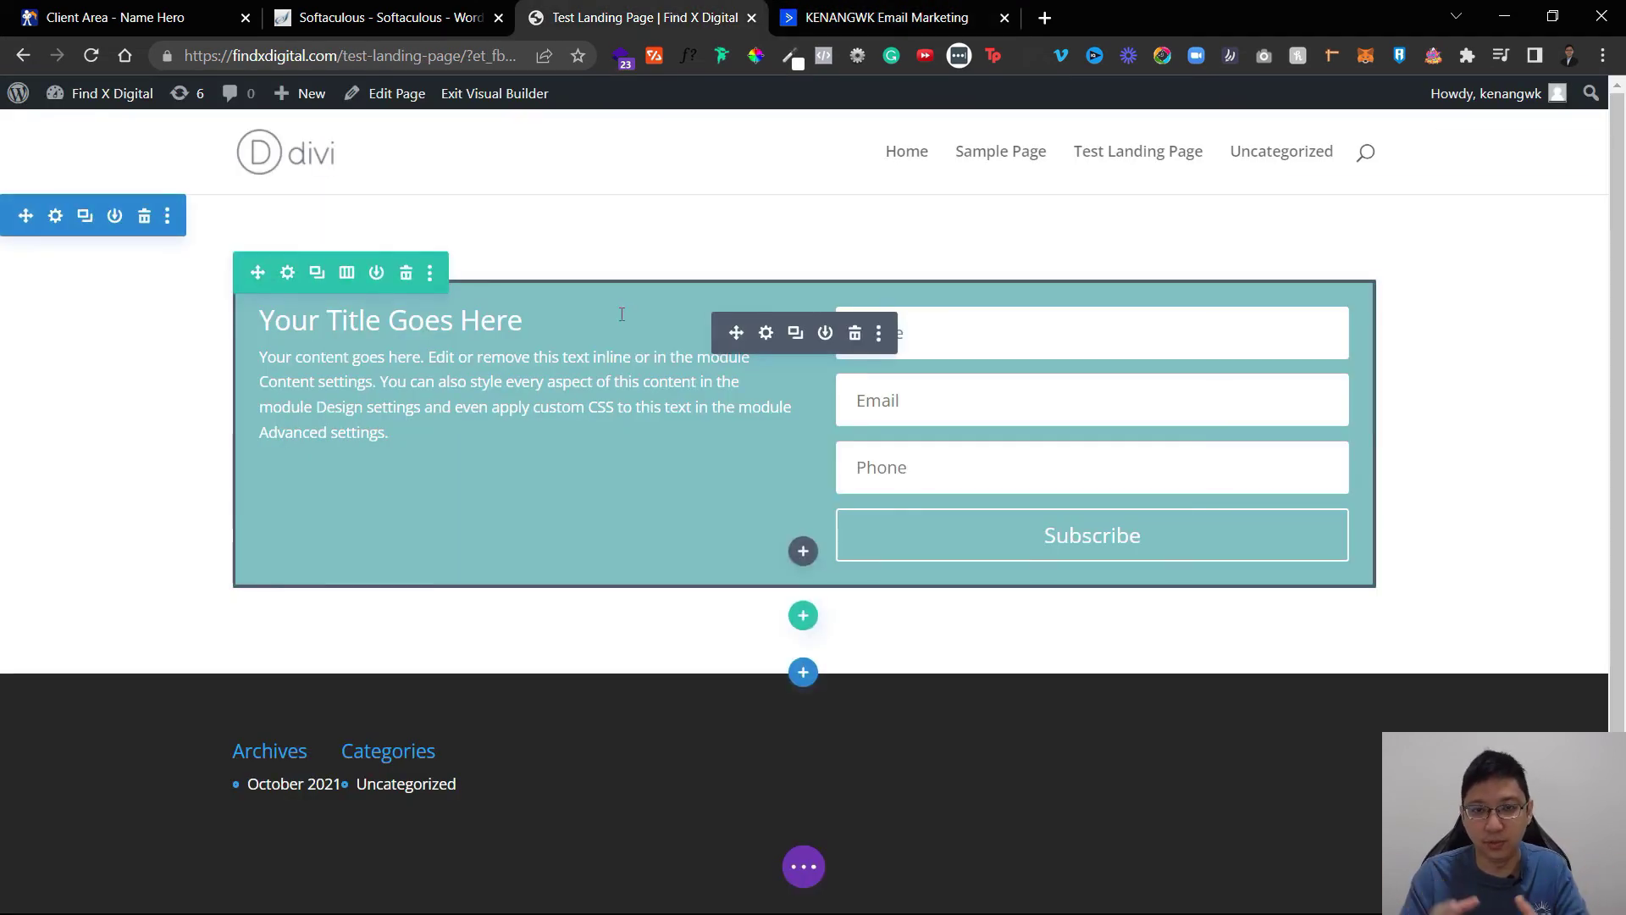